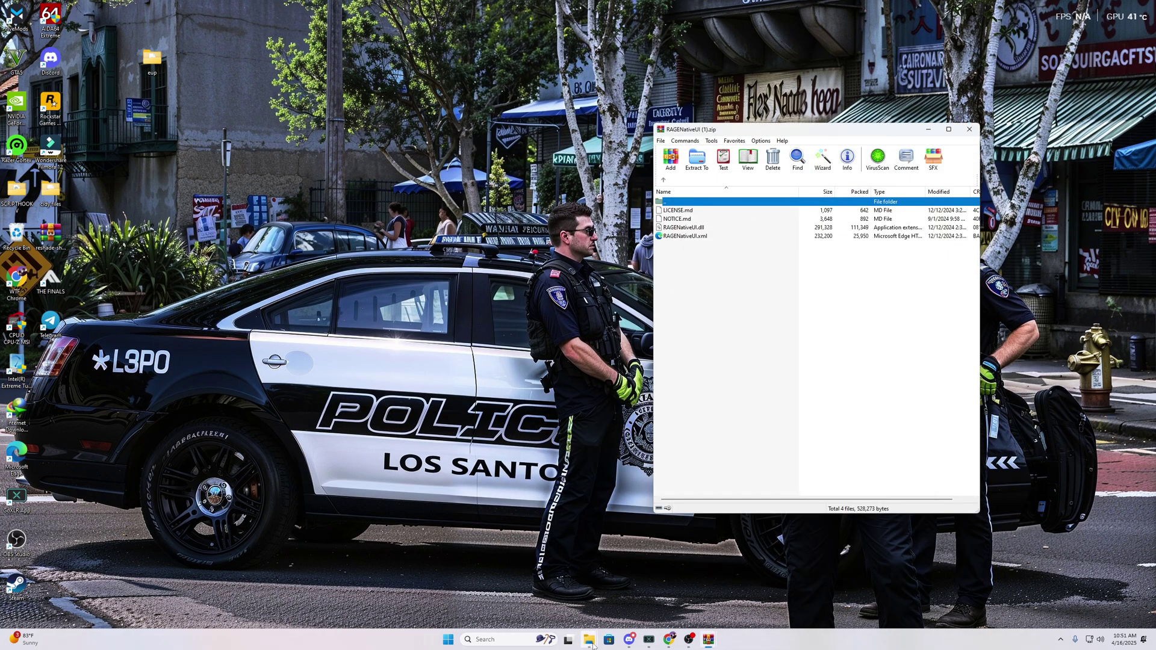
- Drag RAGENativeUI.dll and RAGENativeUI.xml from WinRAR into the Grand Theft Auto V folder, overwriting the old copies, and close WinRAR
left_click(602, 587)
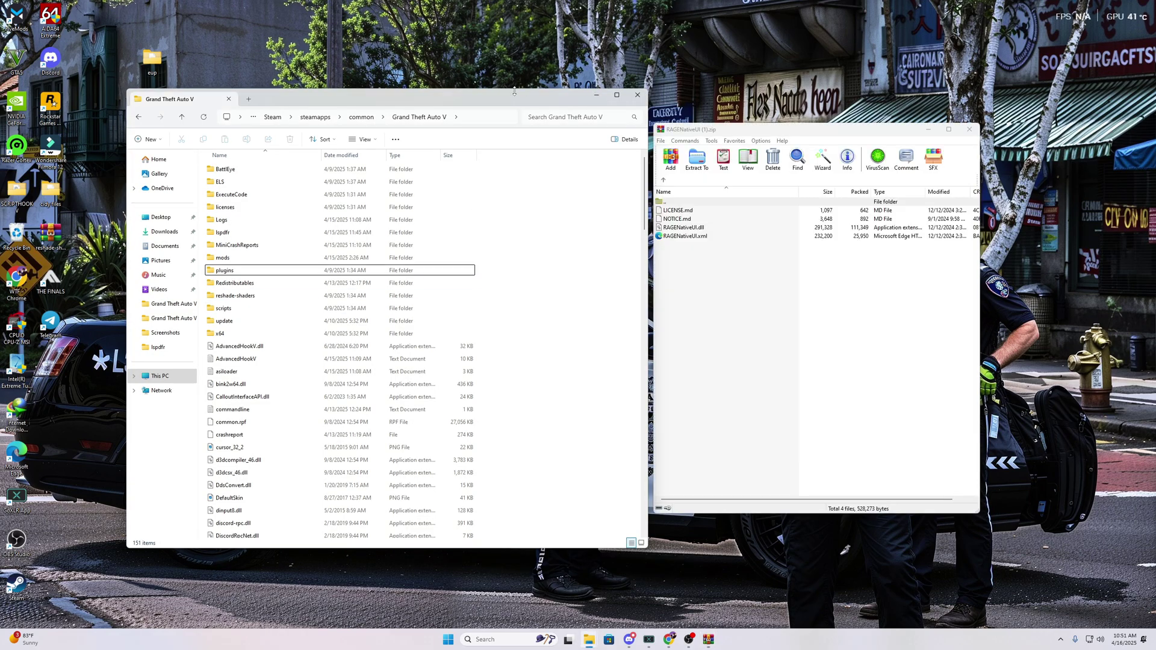
left_click_drag(515, 90, 405, 74)
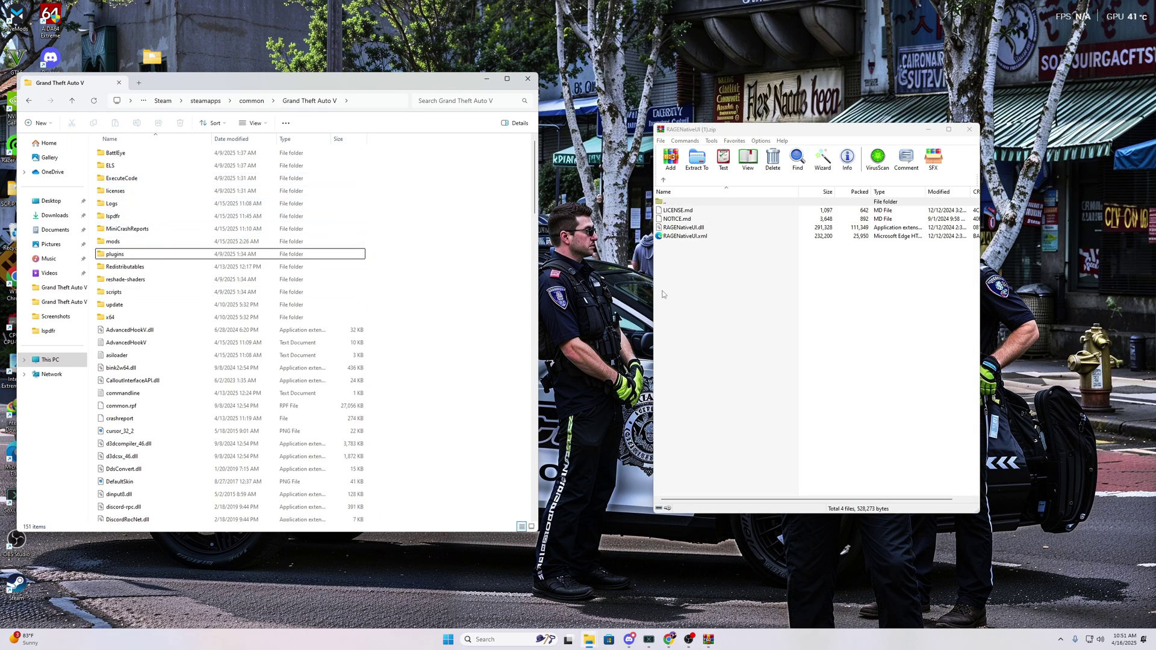
left_click_drag(697, 251, 692, 229)
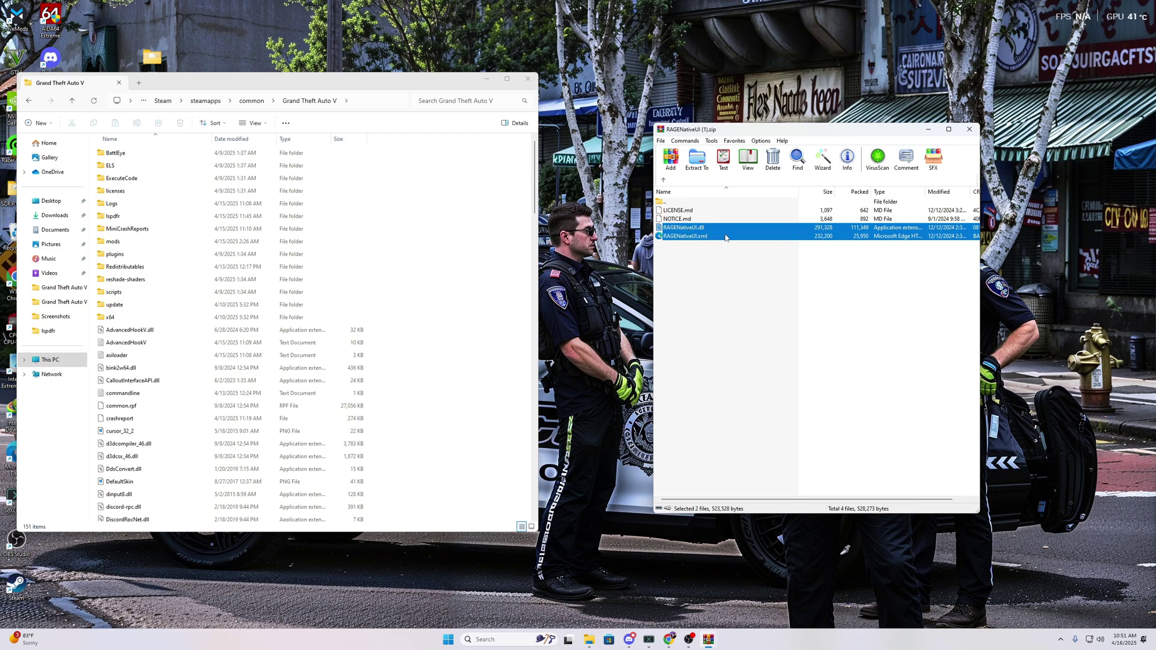
left_click_drag(562, 280, 445, 364)
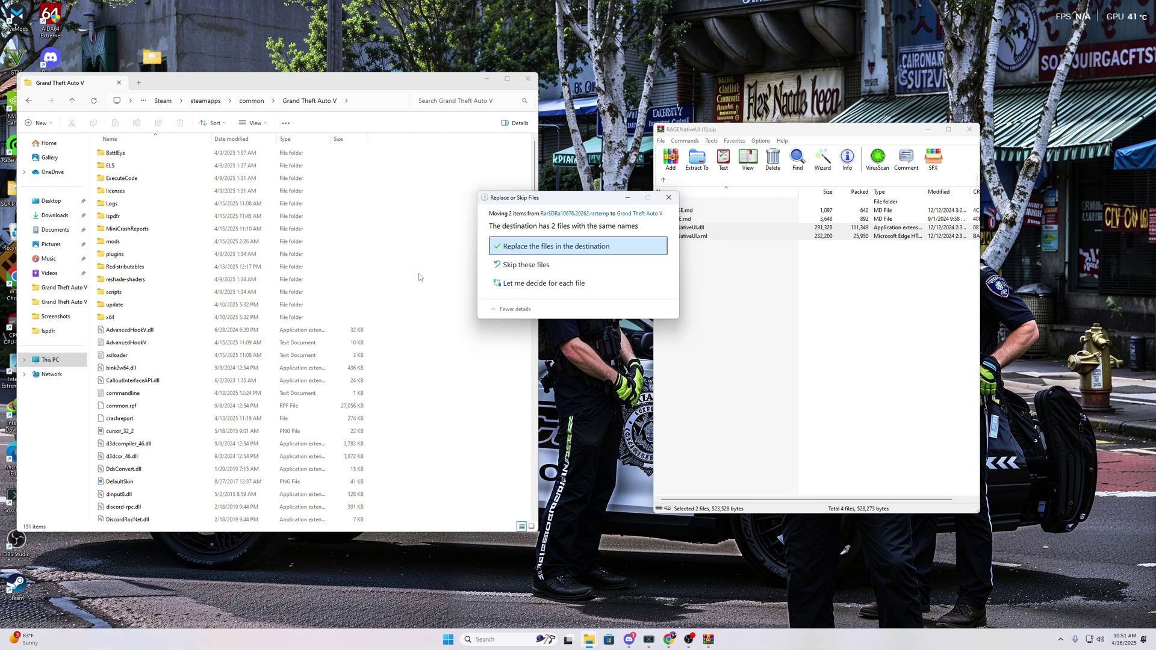
left_click(530, 246)
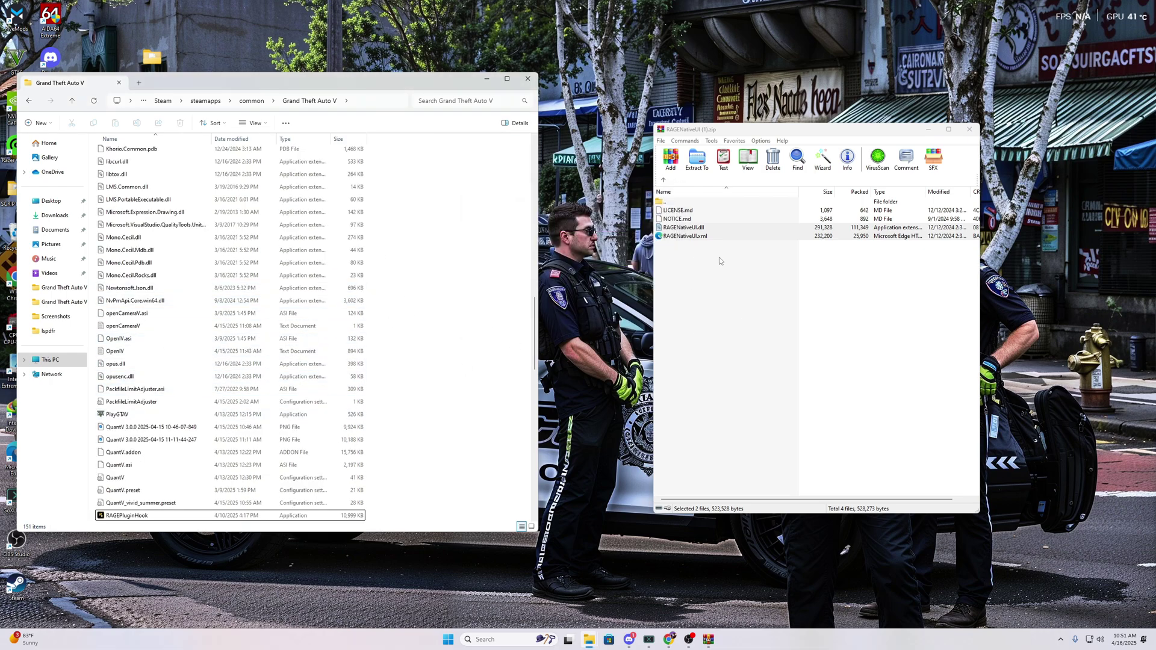
left_click(971, 132)
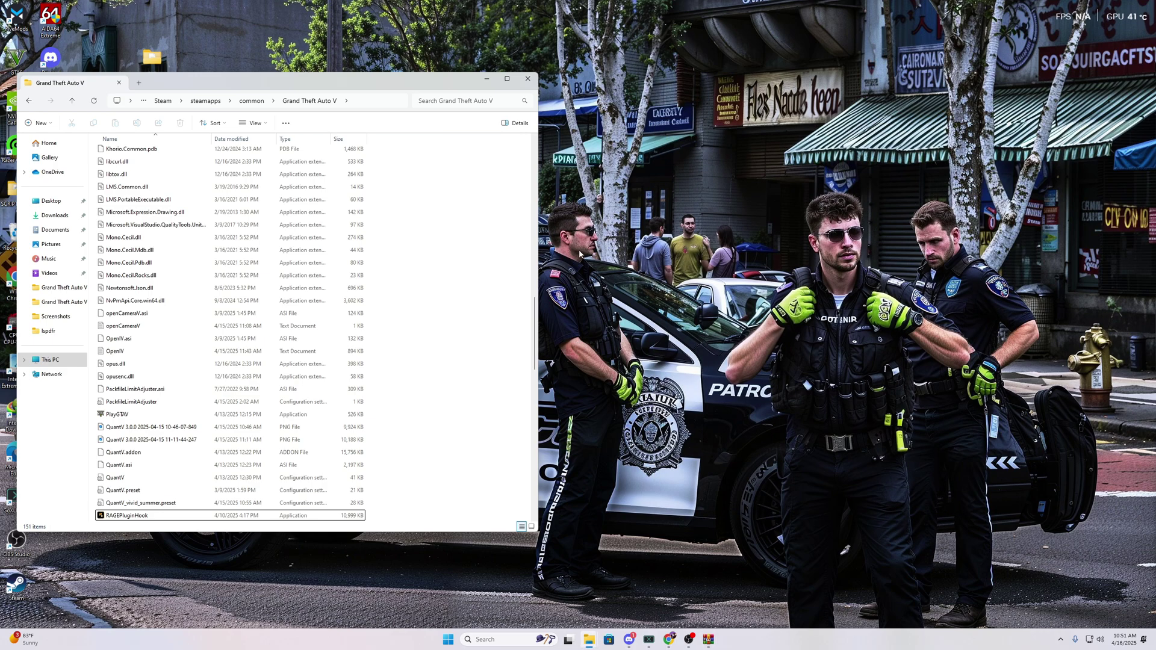
- Launch OpenIV from Windows search and pick Grand Theft Auto V for Windows
left_click(487, 80)
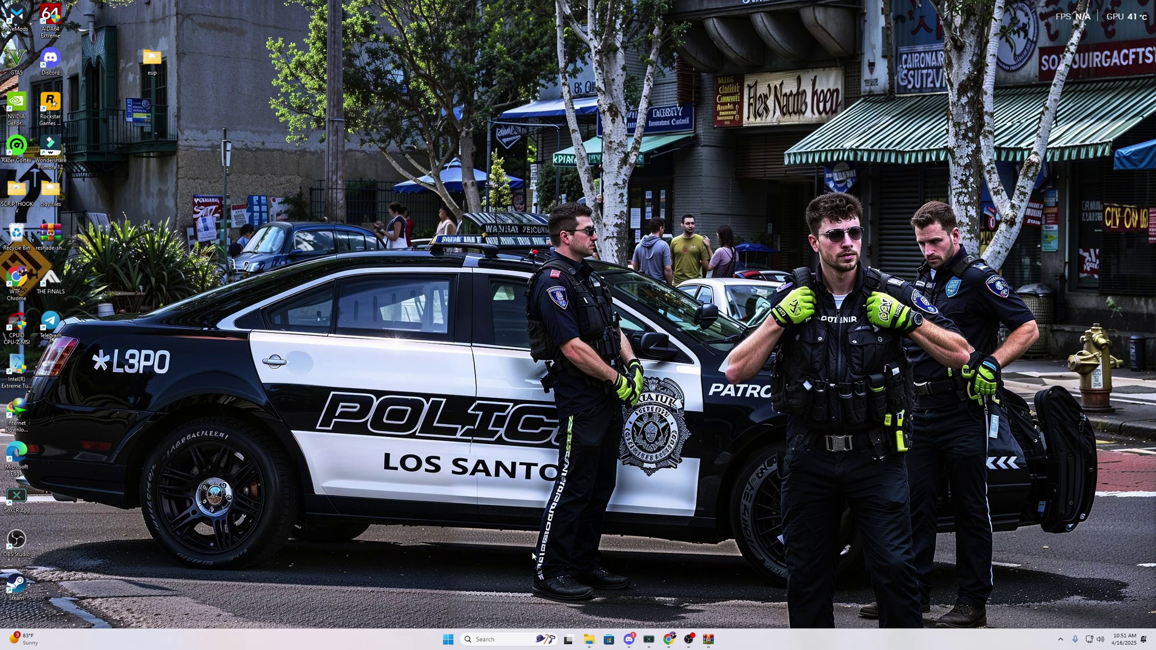
left_click(494, 639)
type("i")
key("BackSpace")
type("i")
key("Escape")
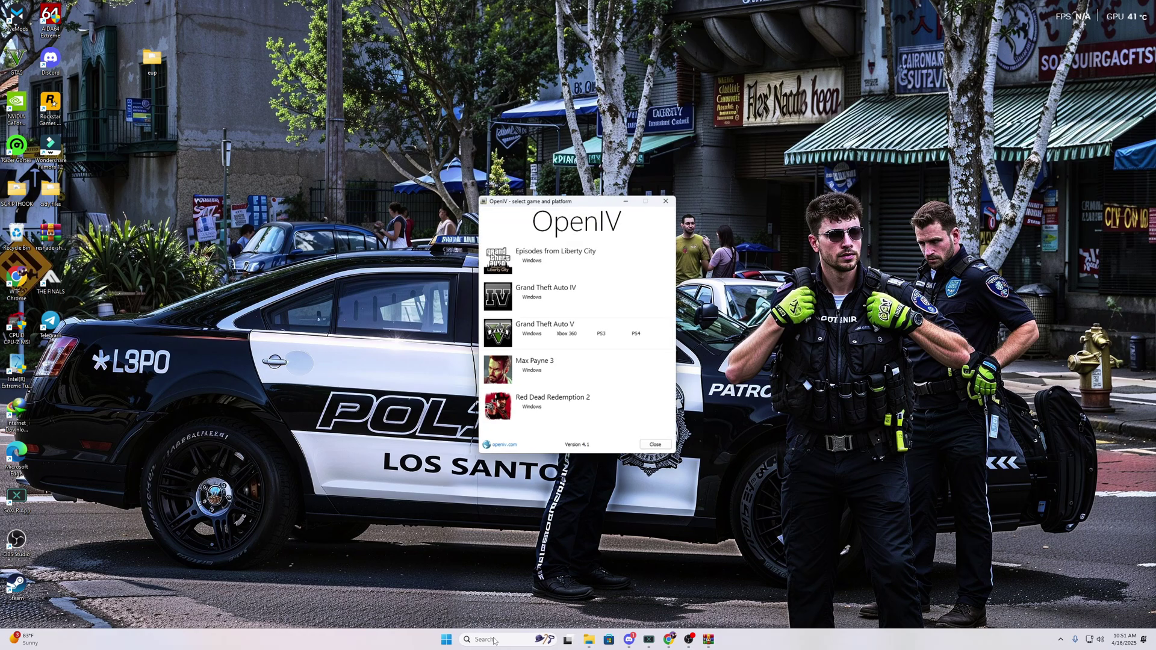
left_click(530, 335)
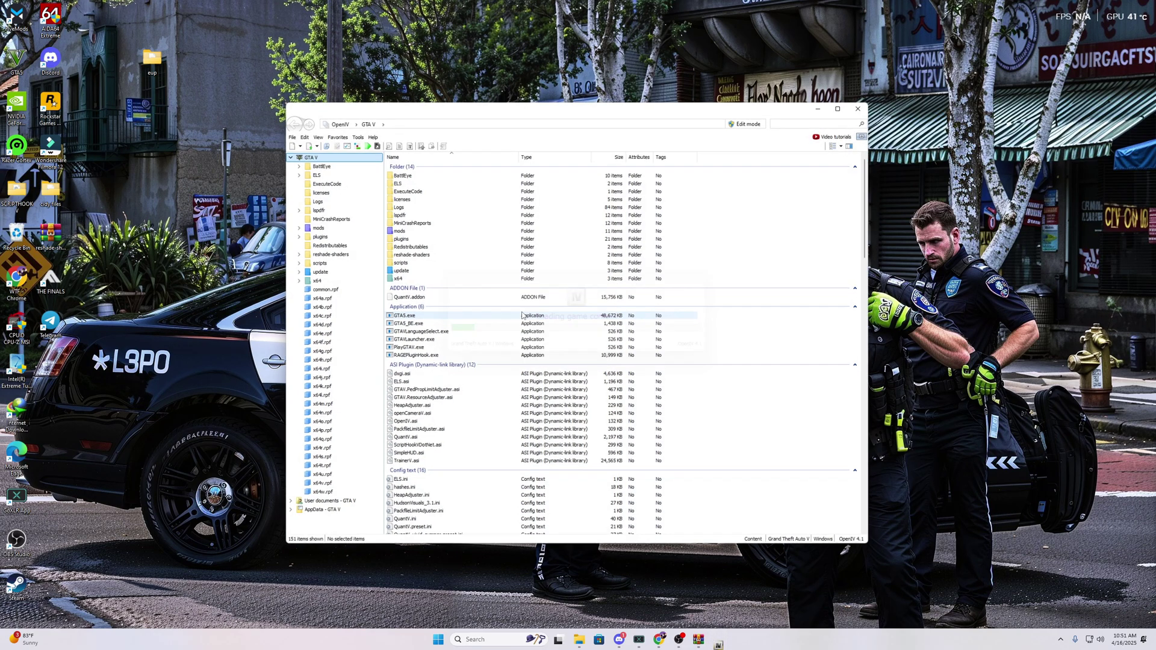
- Switch OpenIV to Edit mode, accept the warning, then check the mods folder and go back
left_click_drag(675, 120, 381, 94)
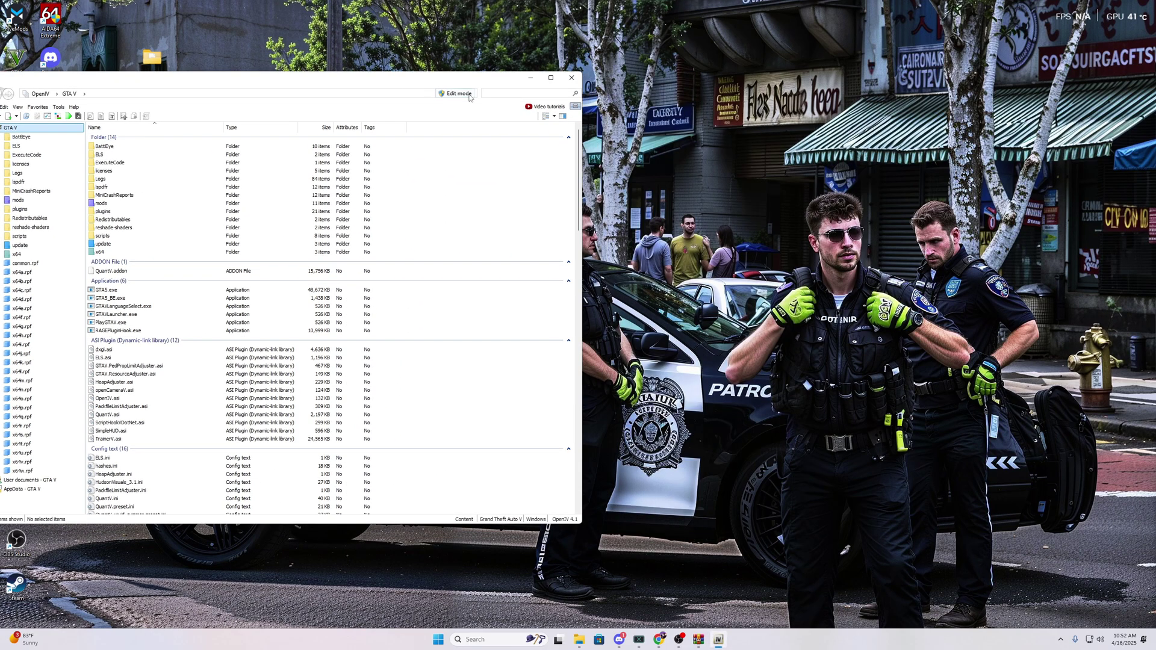
left_click(465, 96)
left_click(606, 347)
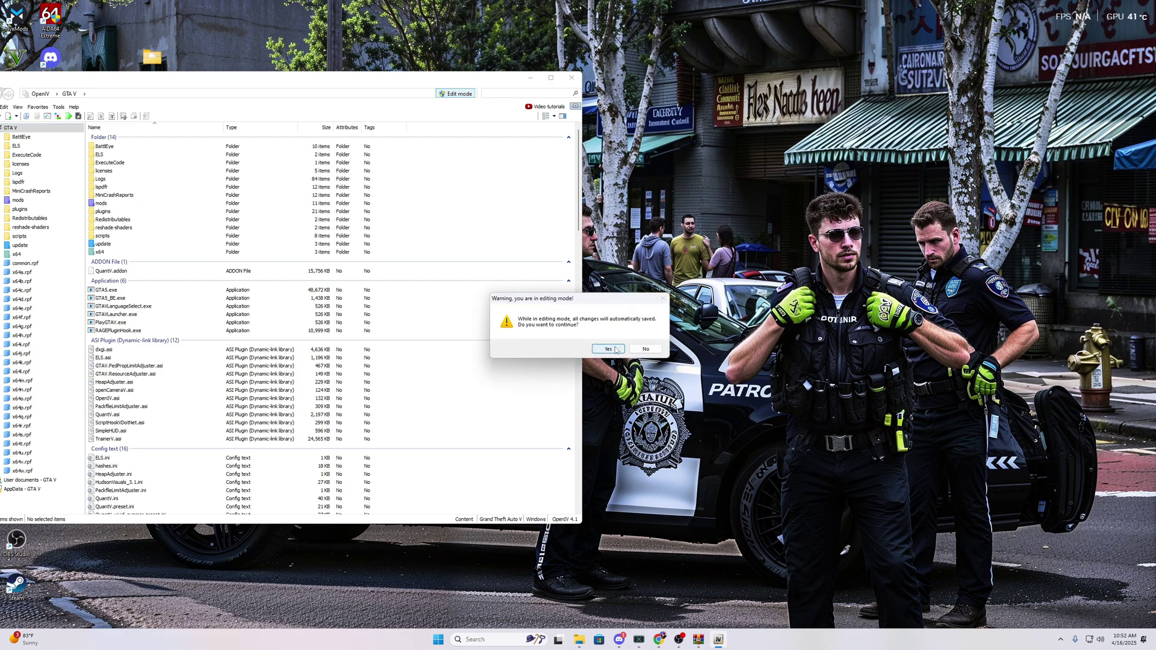
left_click_drag(257, 86, 324, 92)
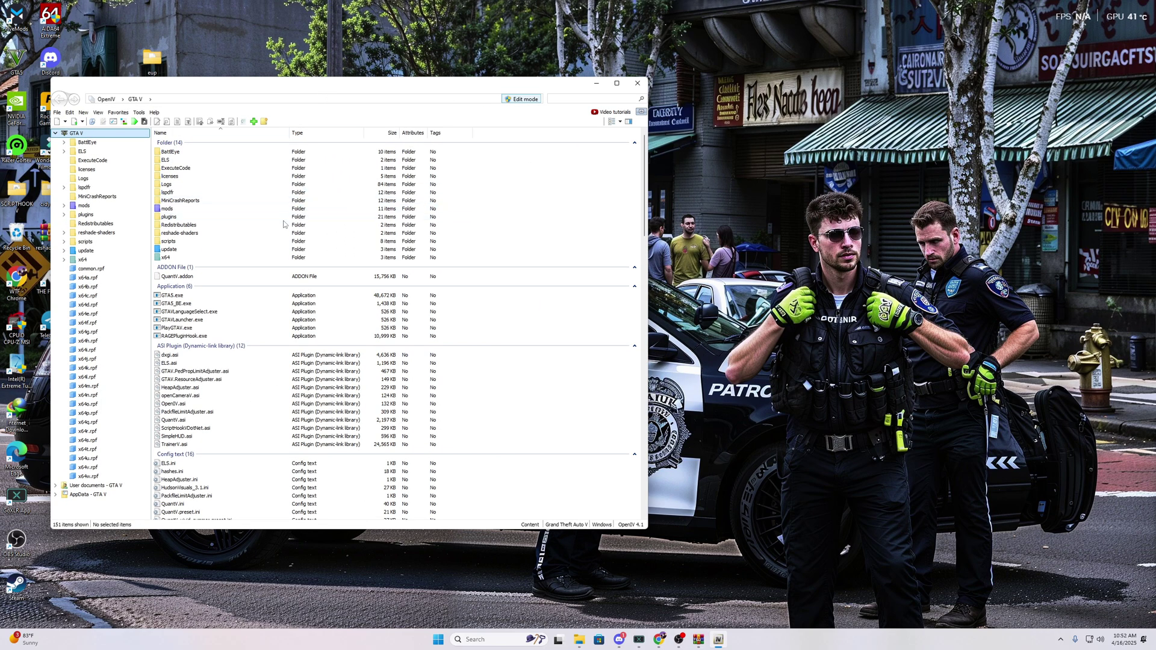
double_click(171, 210)
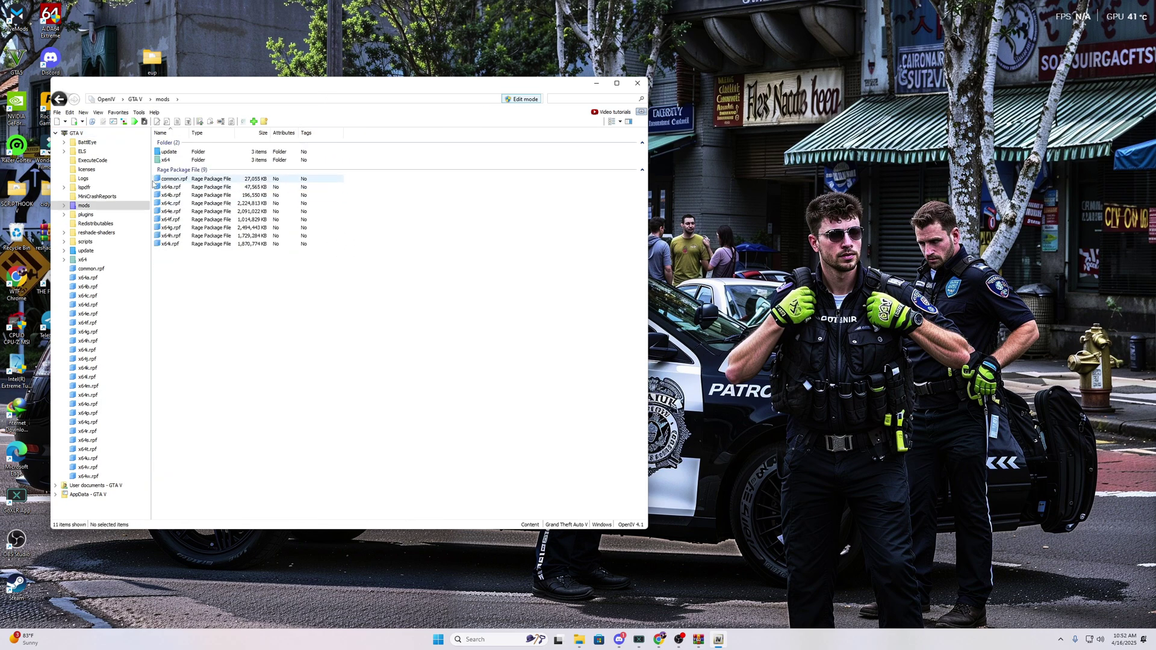
left_click(58, 100)
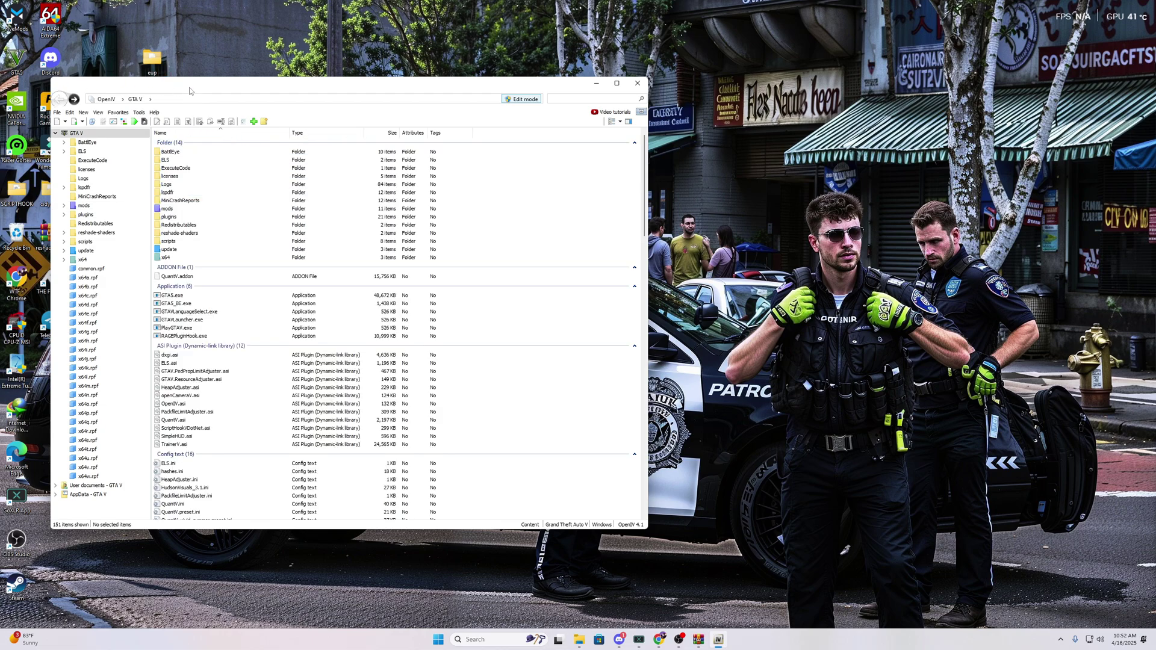
left_click_drag(189, 91, 255, 146)
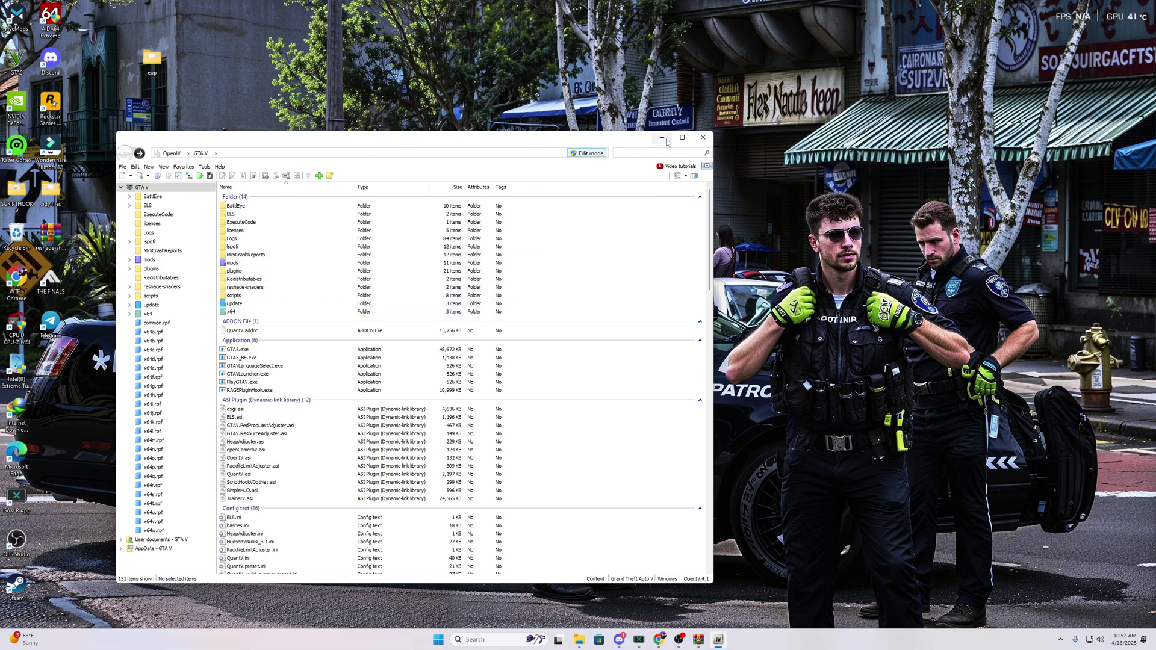
left_click_drag(644, 139, 593, 99)
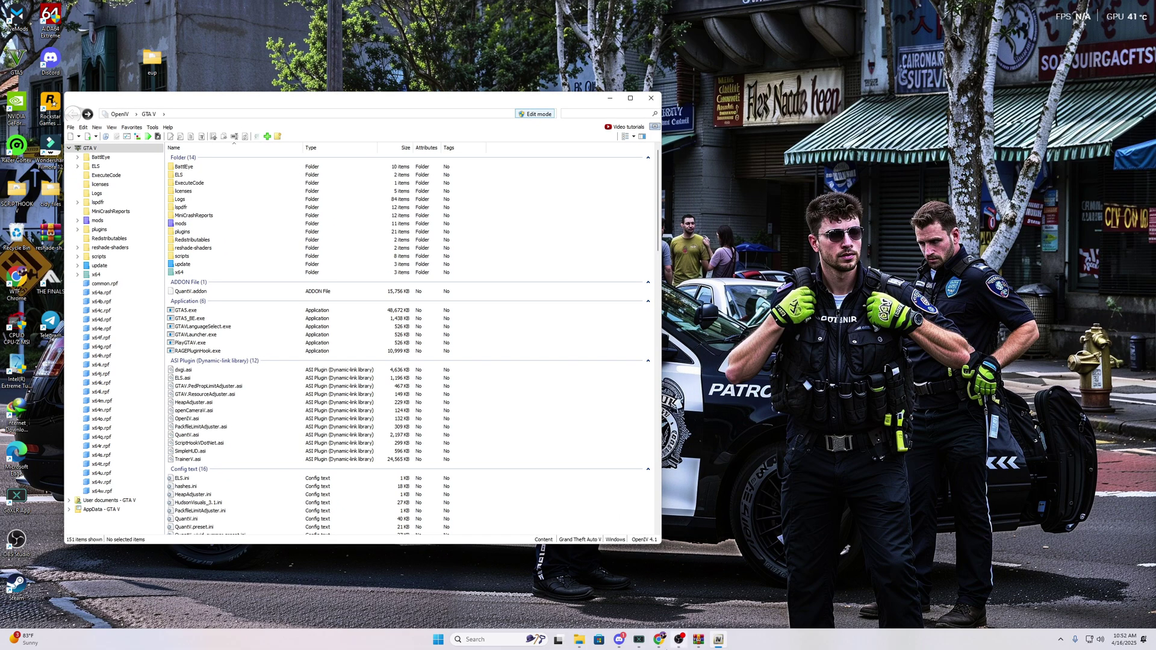
- Place the eup downloads folder on the right and select the 566105533_EUPLO8.3 (1).oiv package
mouse_move(587, 637)
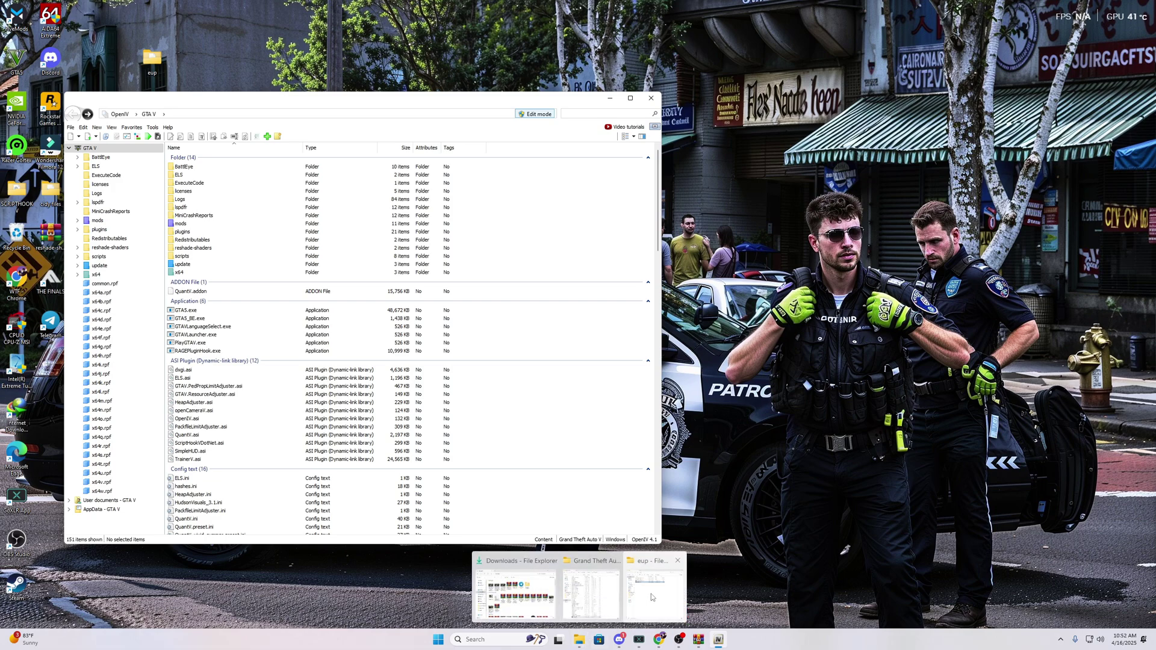
left_click(613, 609)
left_click_drag(665, 160, 875, 105)
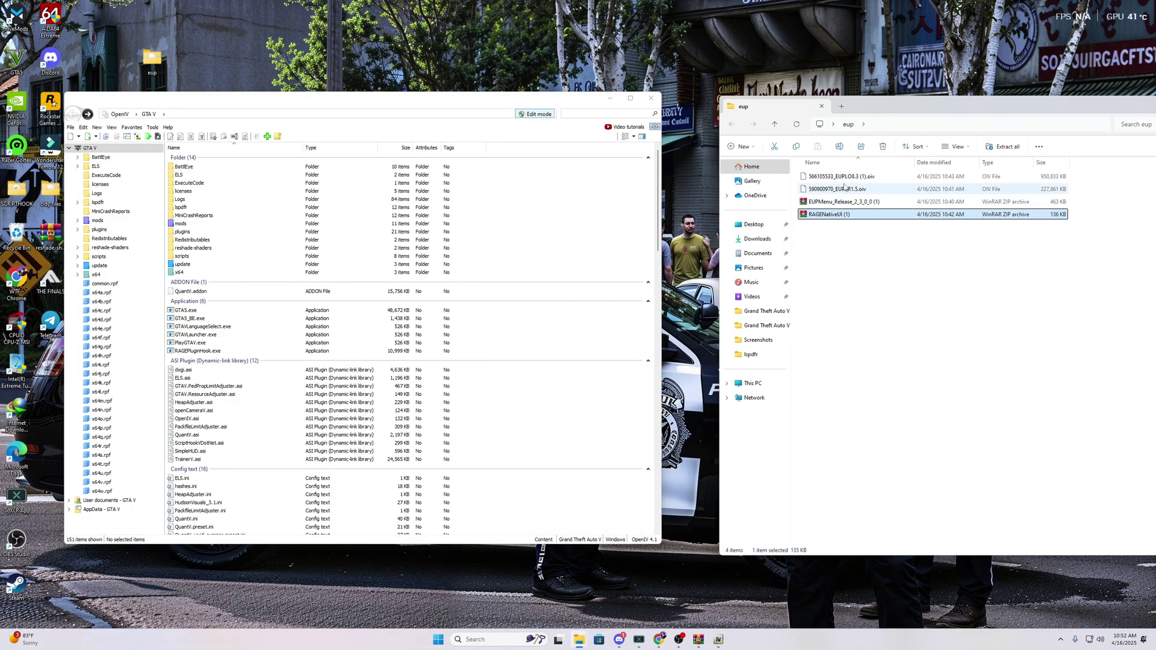
left_click(845, 178)
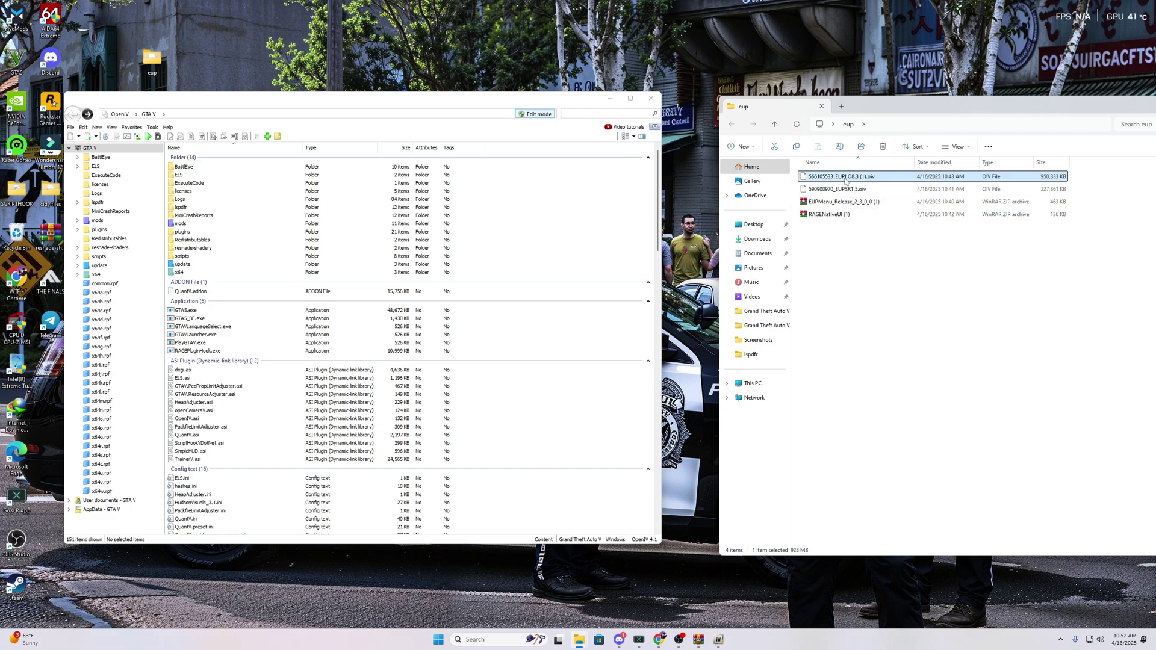
left_click(848, 190)
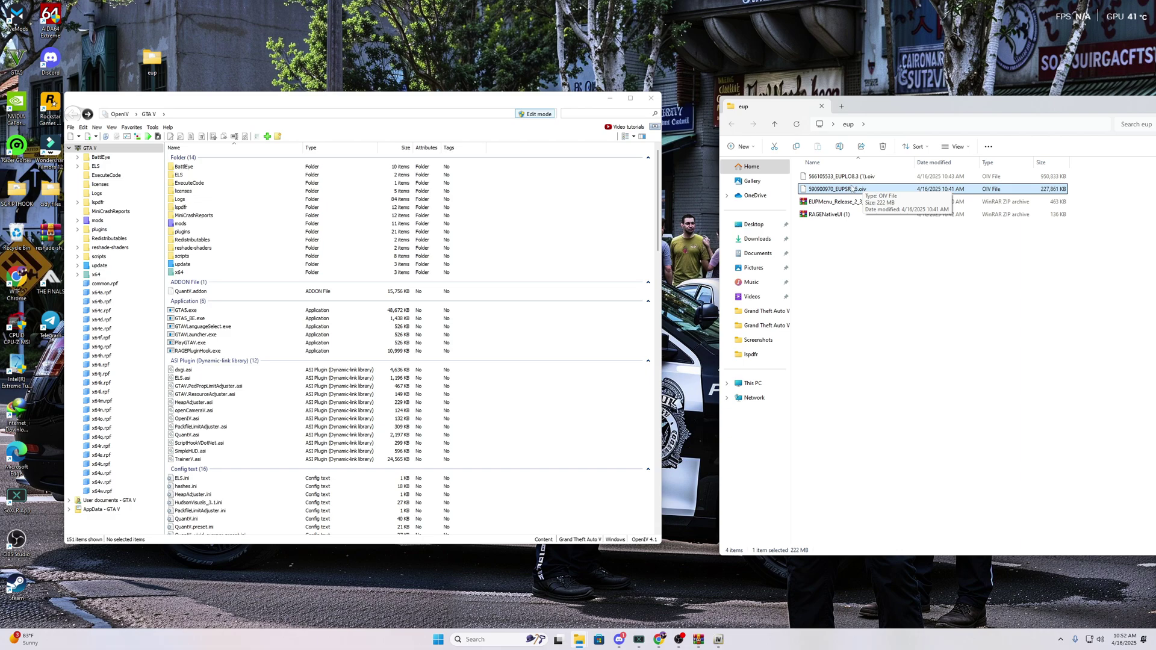
left_click(811, 175)
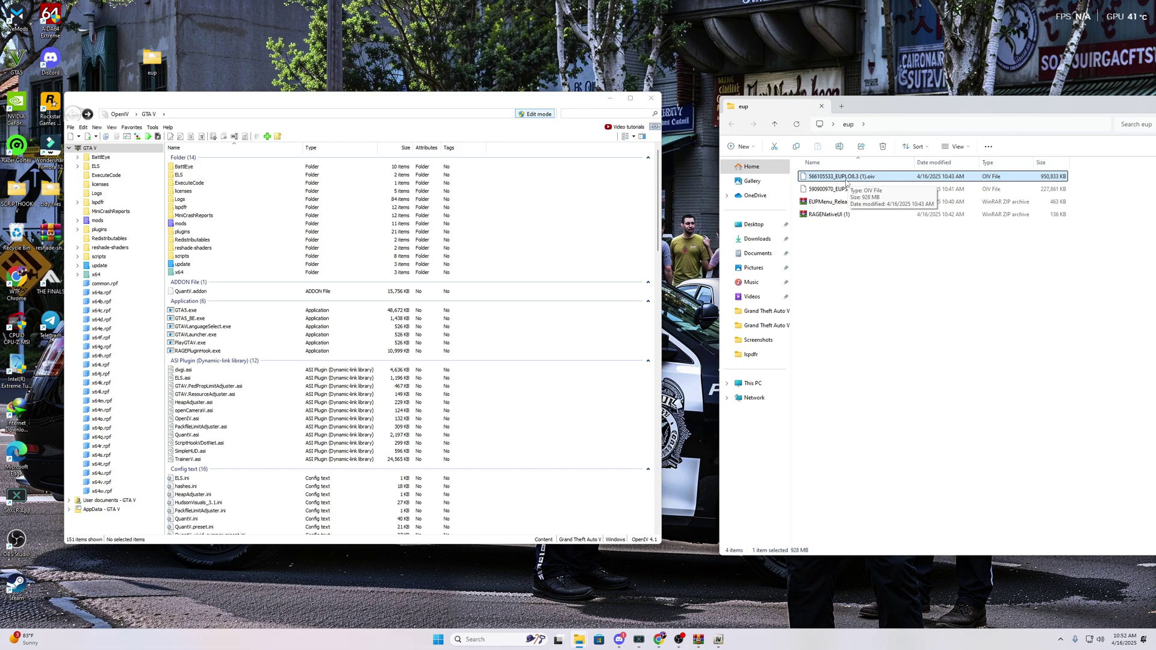
- Drop the EUP Law & Order package into OpenIV, then cancel its install and close the installer
left_click_drag(845, 183, 606, 241)
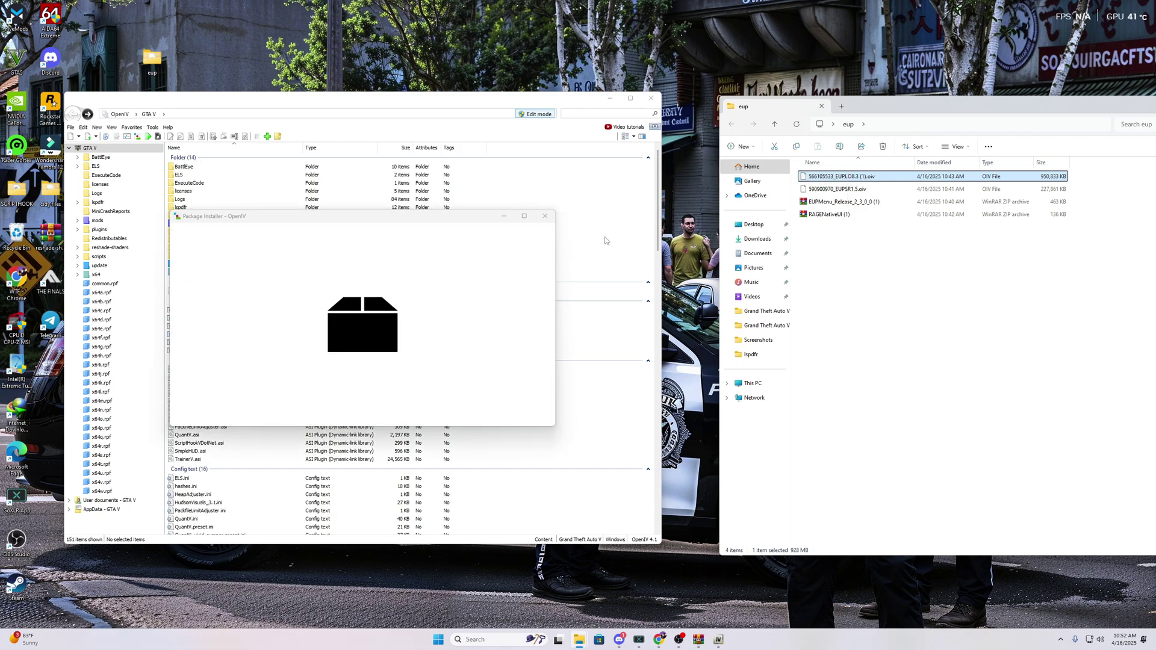
left_click(530, 287)
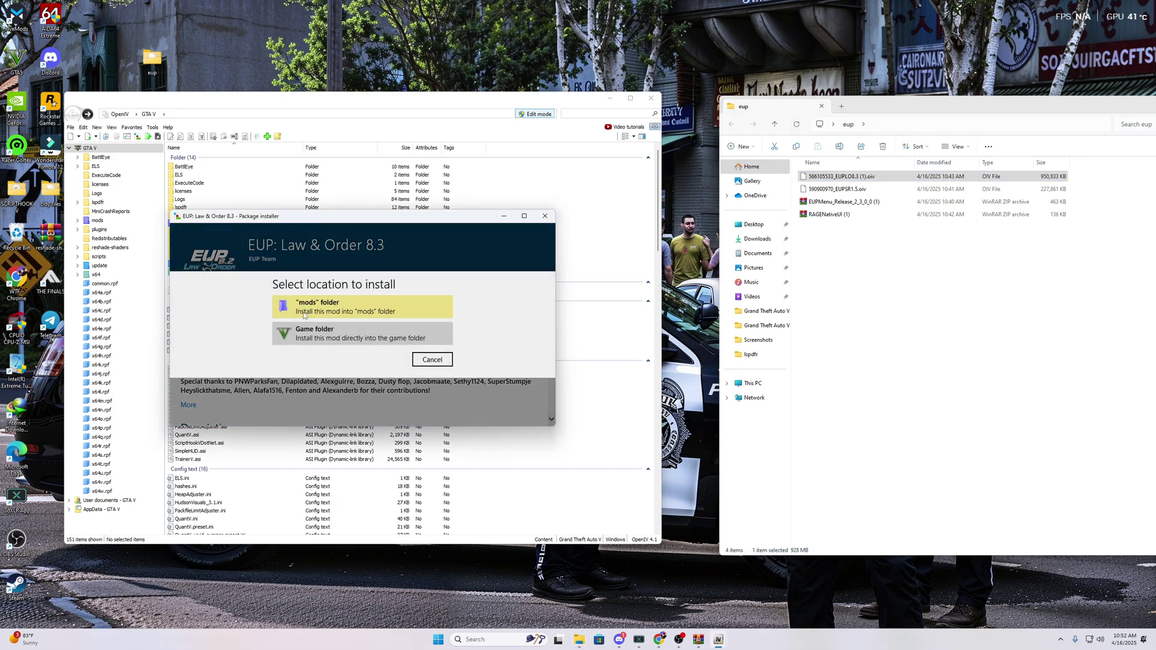
left_click(446, 363)
left_click(545, 216)
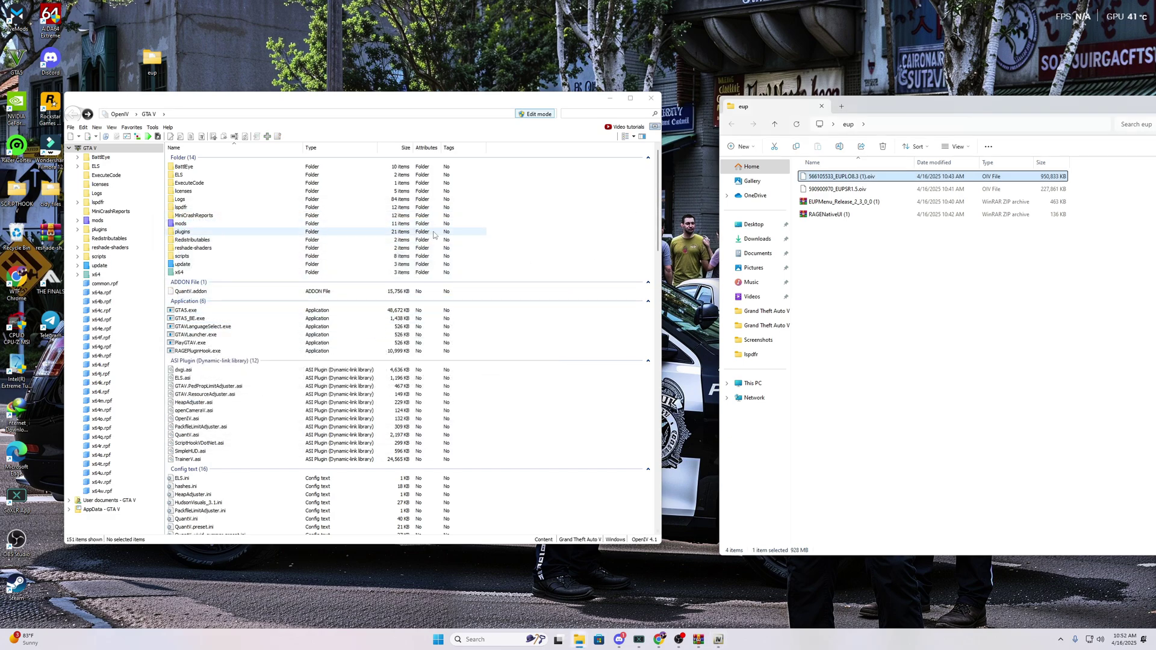
left_click_drag(413, 91, 339, 61)
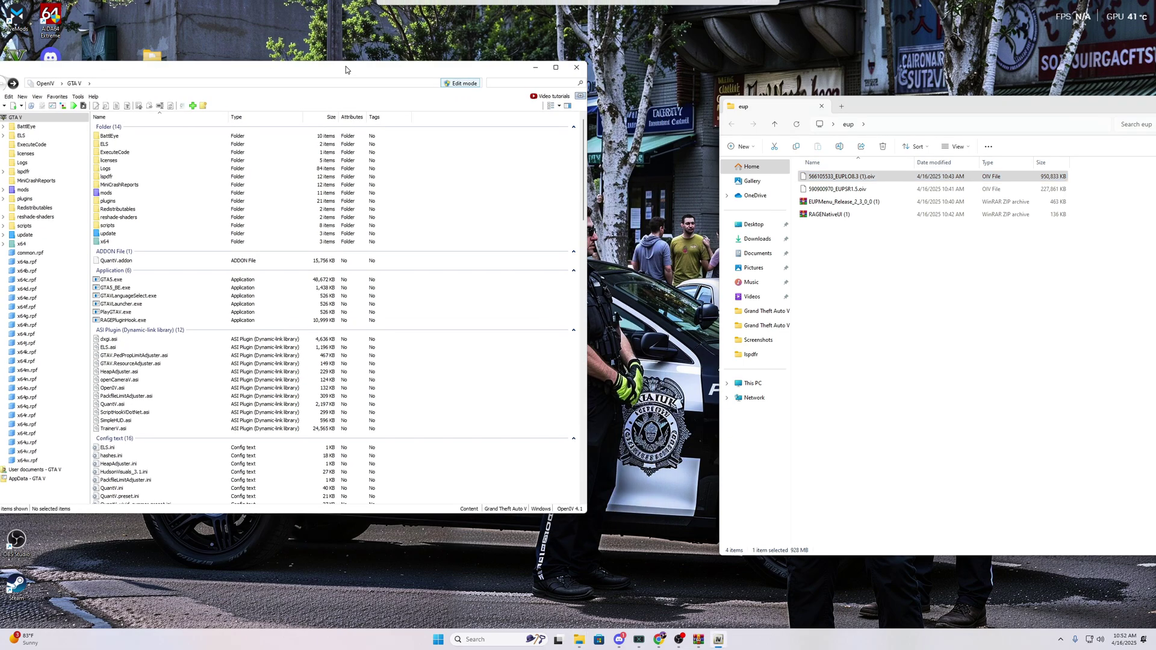
left_click_drag(857, 176, 745, 69)
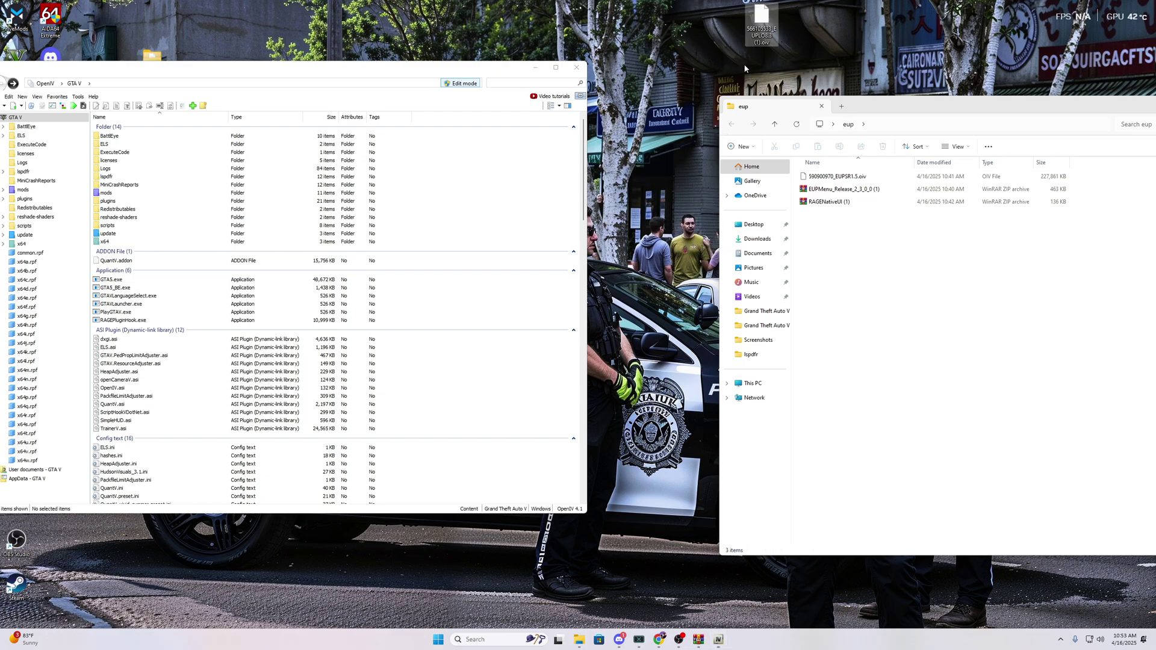
left_click(760, 24)
key("F2")
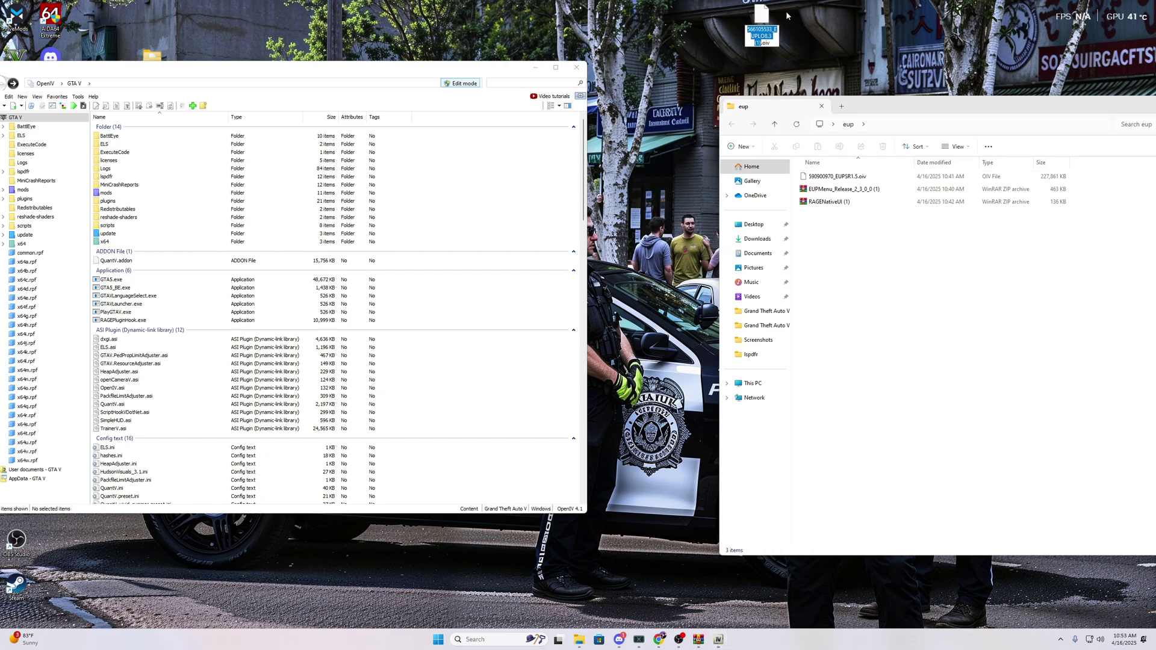
double_click(761, 24)
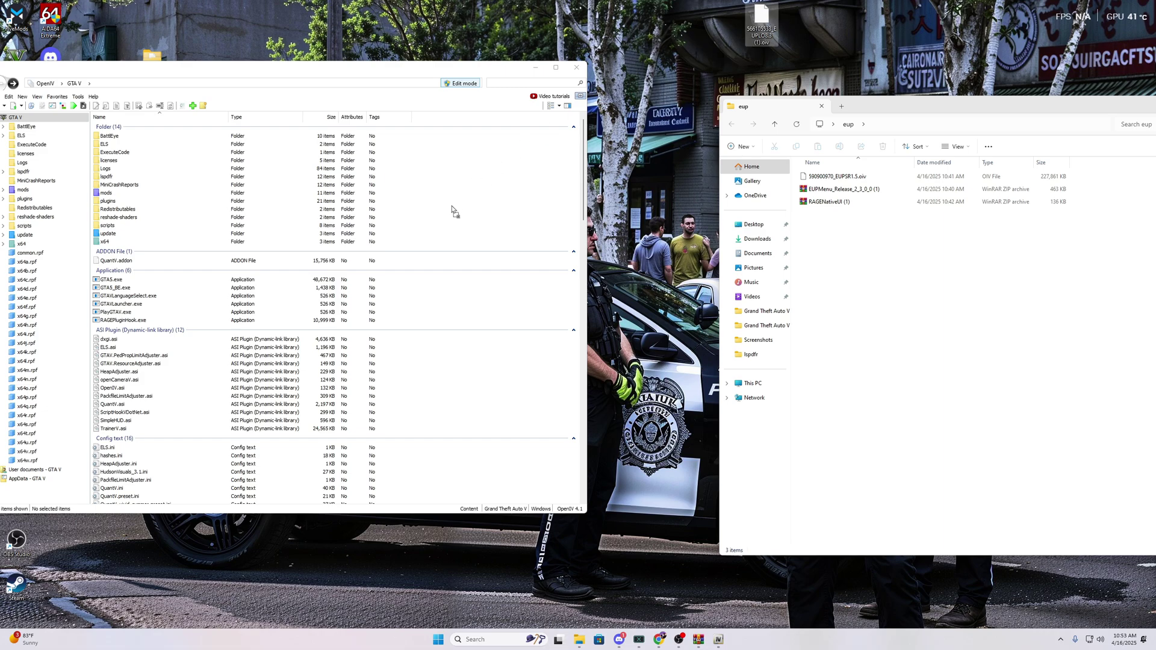
left_click(467, 186)
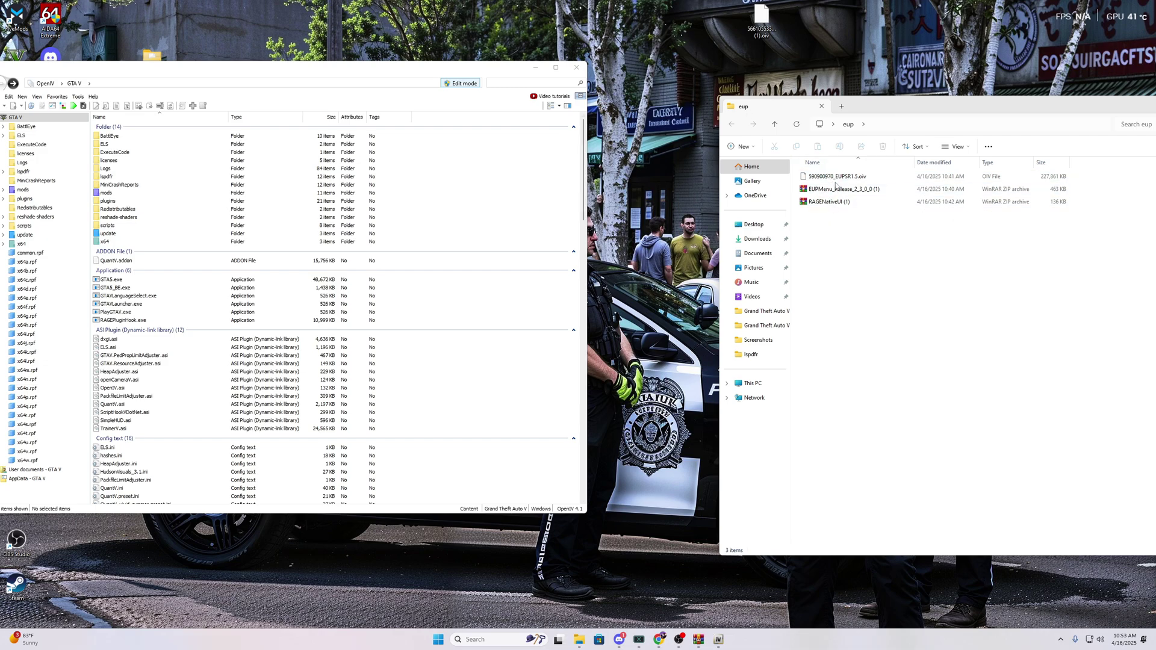
left_click(758, 34)
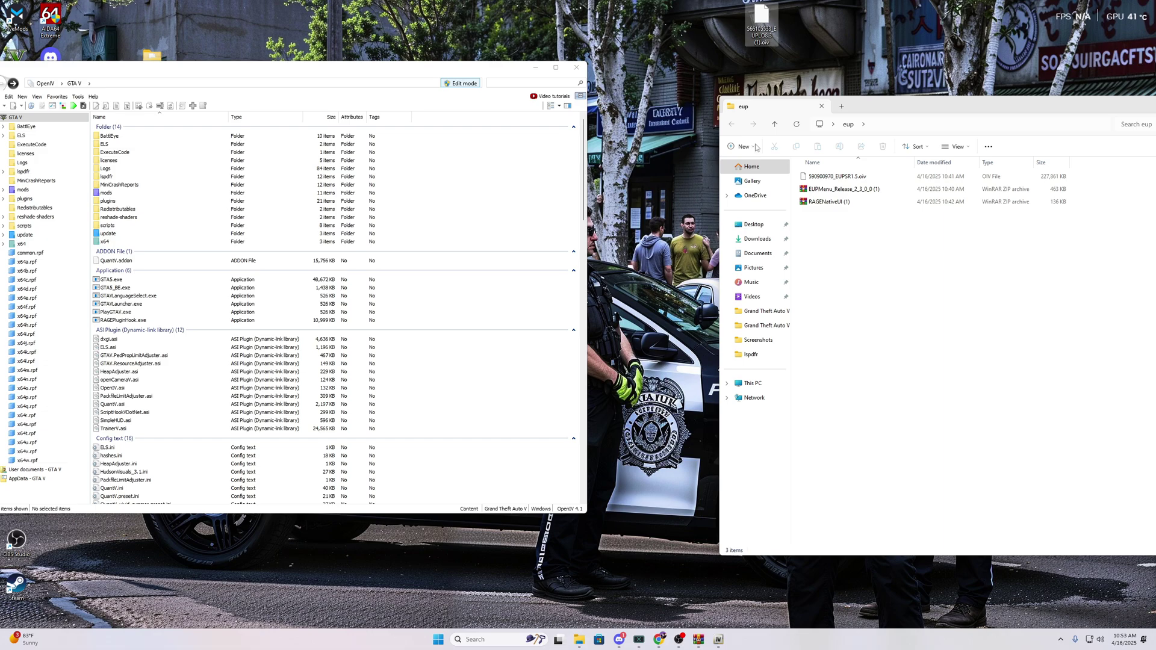
left_click(841, 179)
left_click_drag(841, 180, 962, 290)
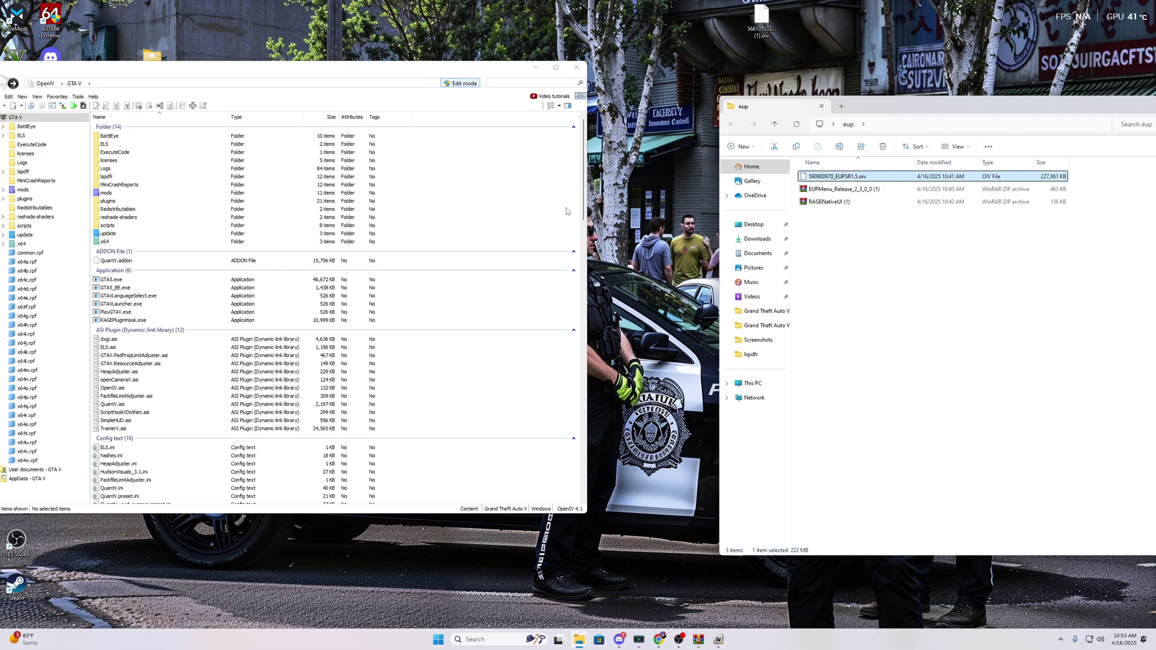
- Bring the OpenIV window to the front at its normal size
left_click(386, 74)
double_click(386, 74)
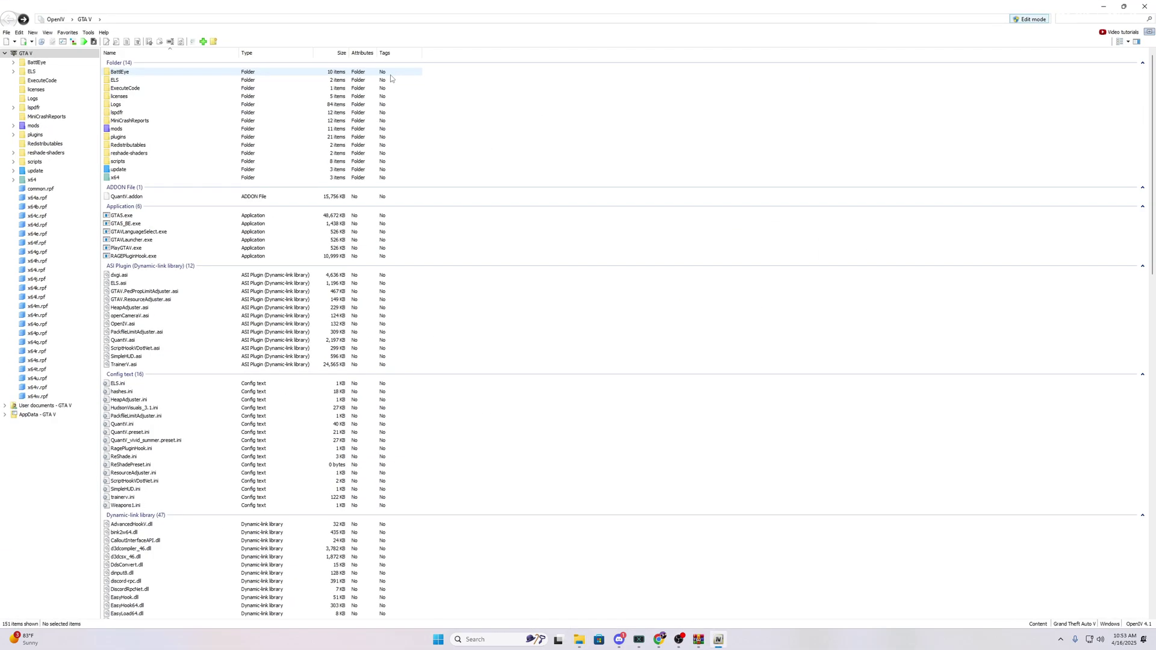
double_click(489, 16)
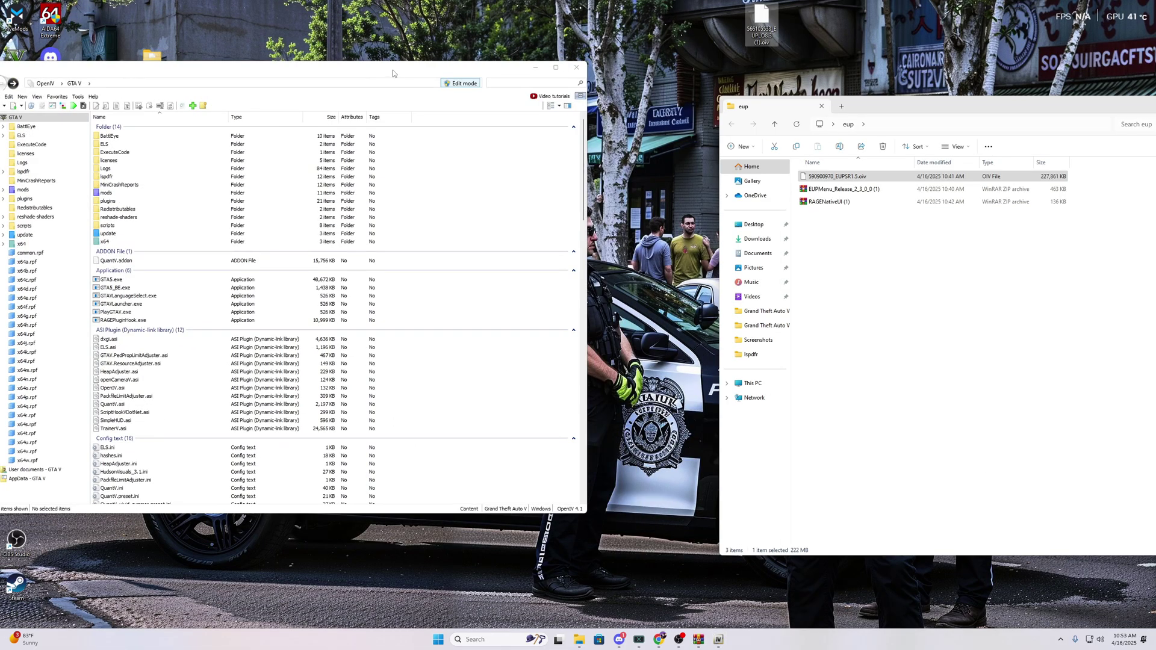
left_click(356, 72)
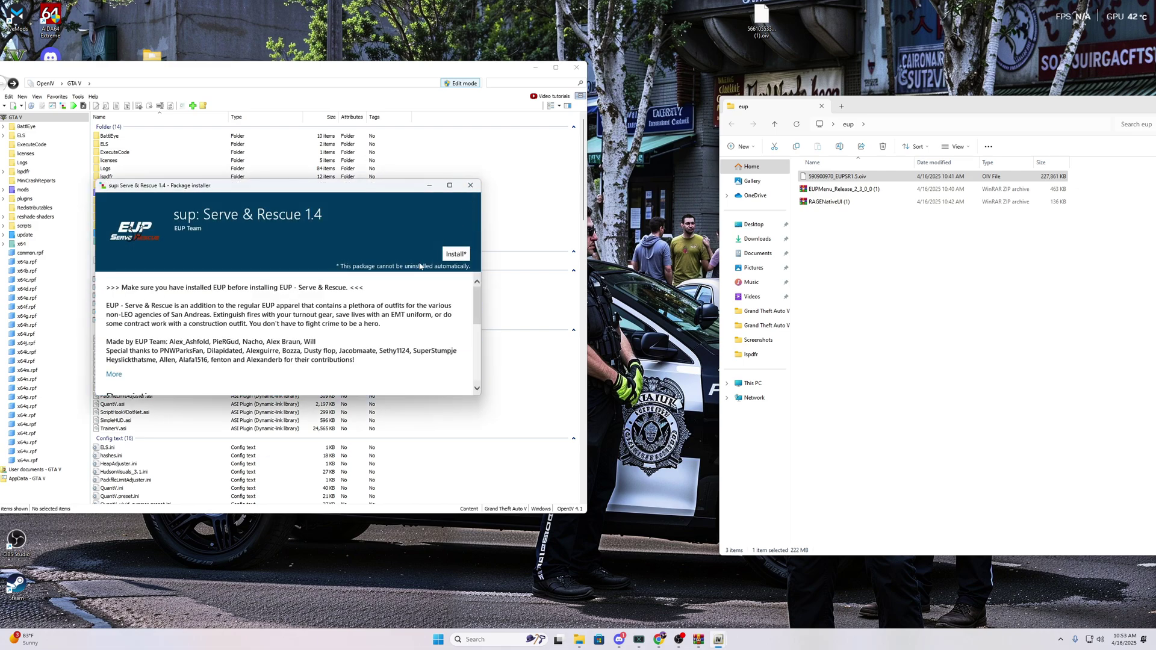
- Cancel the Serve & Rescue 1.4 install at location selection and return to the game
left_click(465, 253)
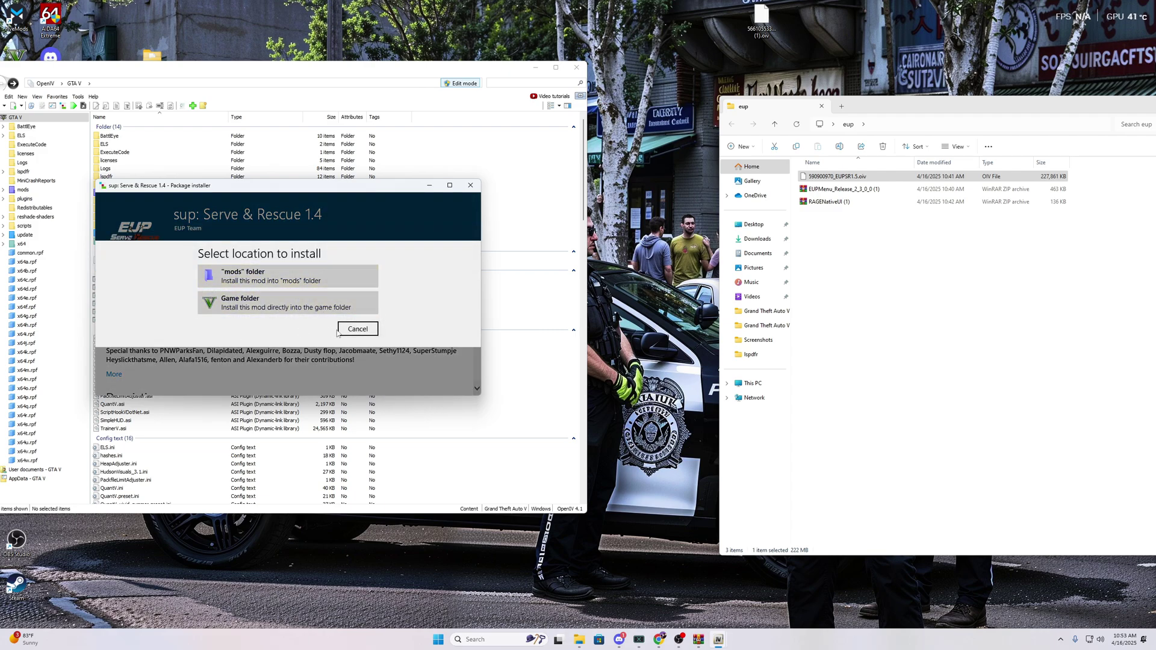
left_click(359, 329)
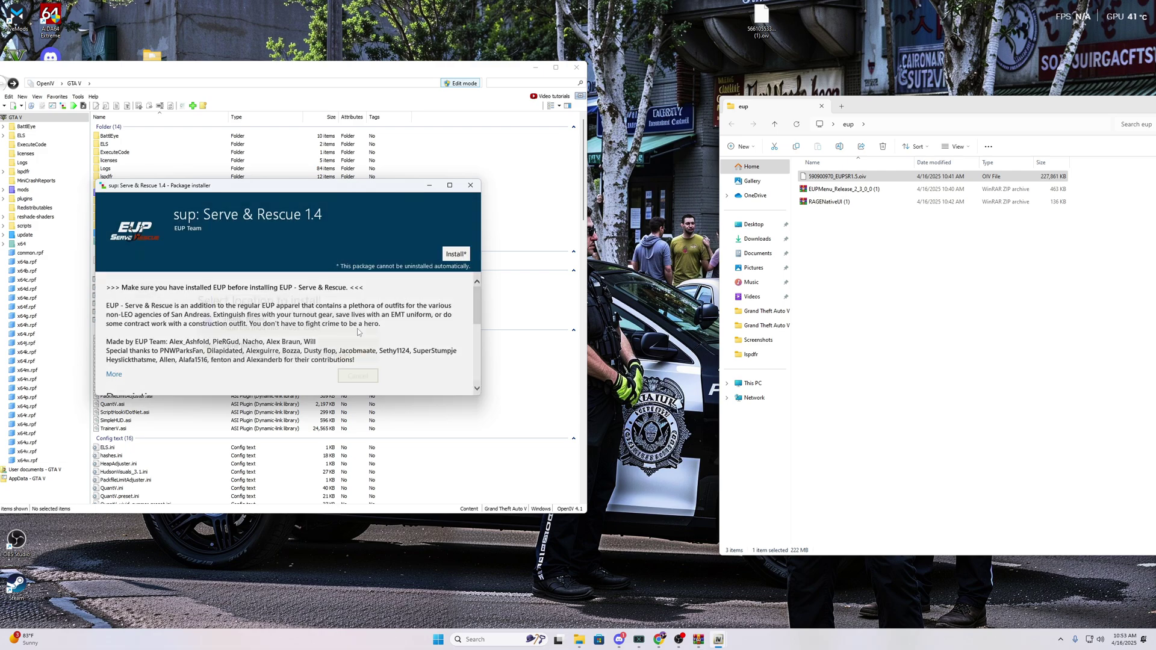
left_click(470, 185)
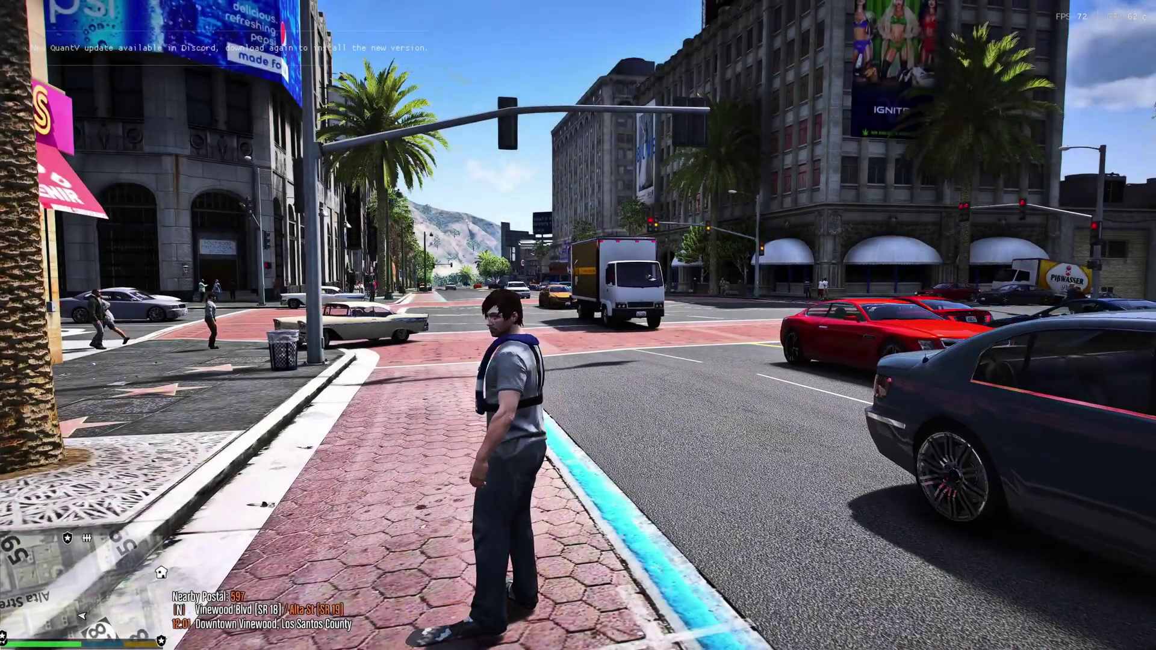
key("s")
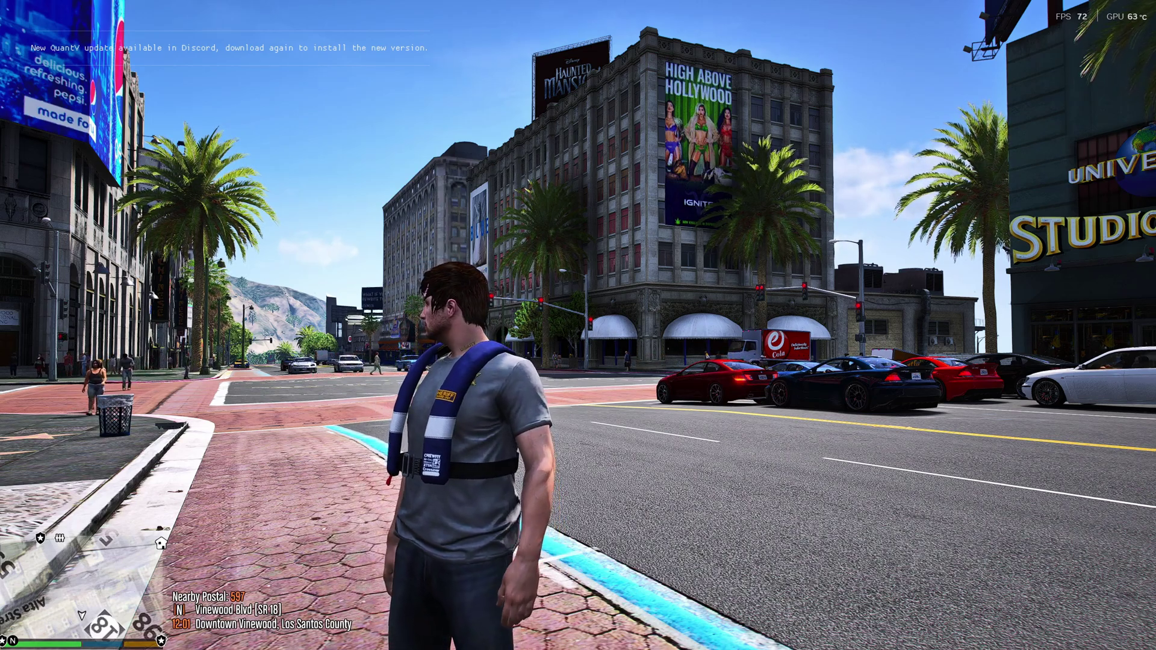
- Open the EUP Menu with the F5 hotkey
key("F5")
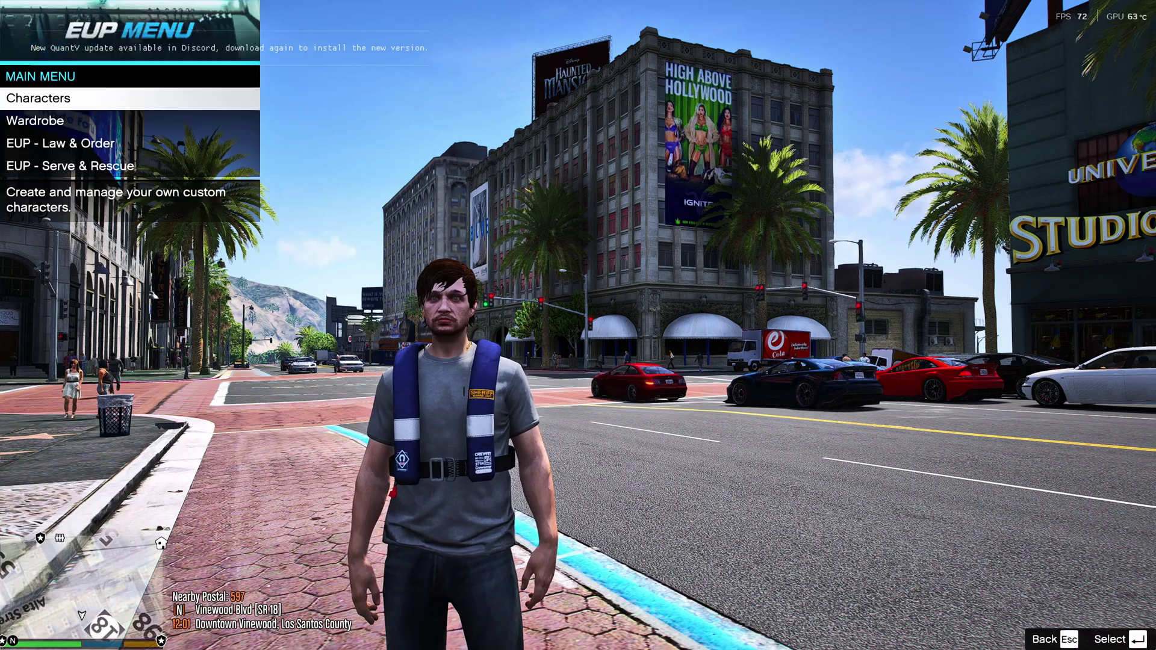
- Open EUP - Law & Order and enter the LSPD uniform list
key("Down")
key("Down")
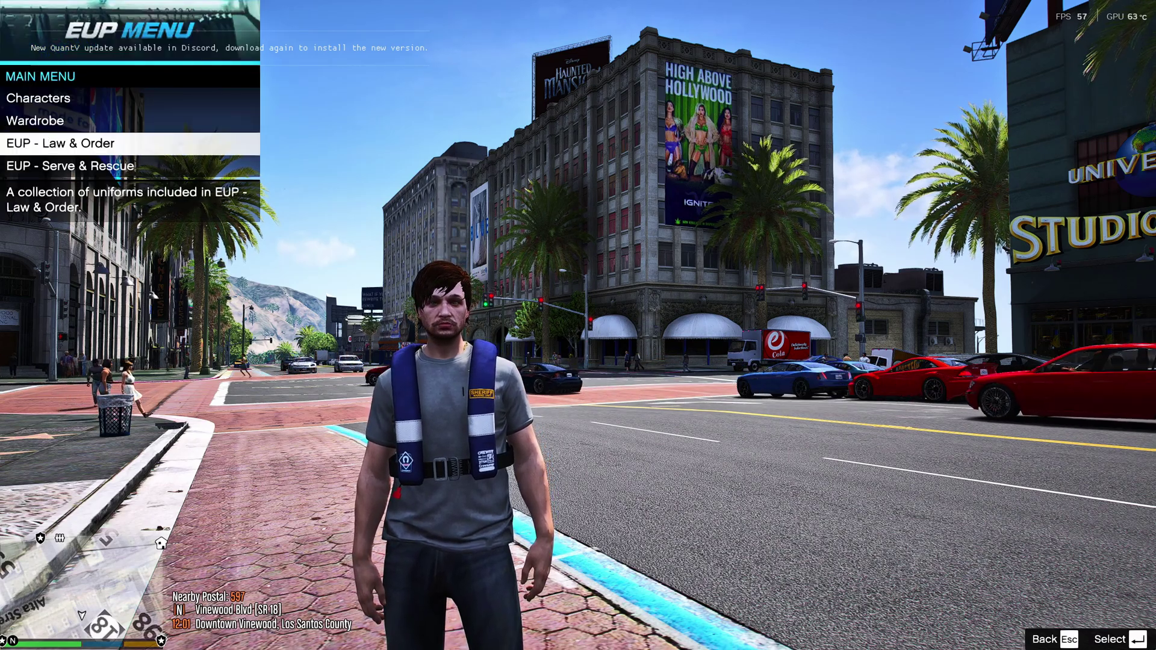
key("Return")
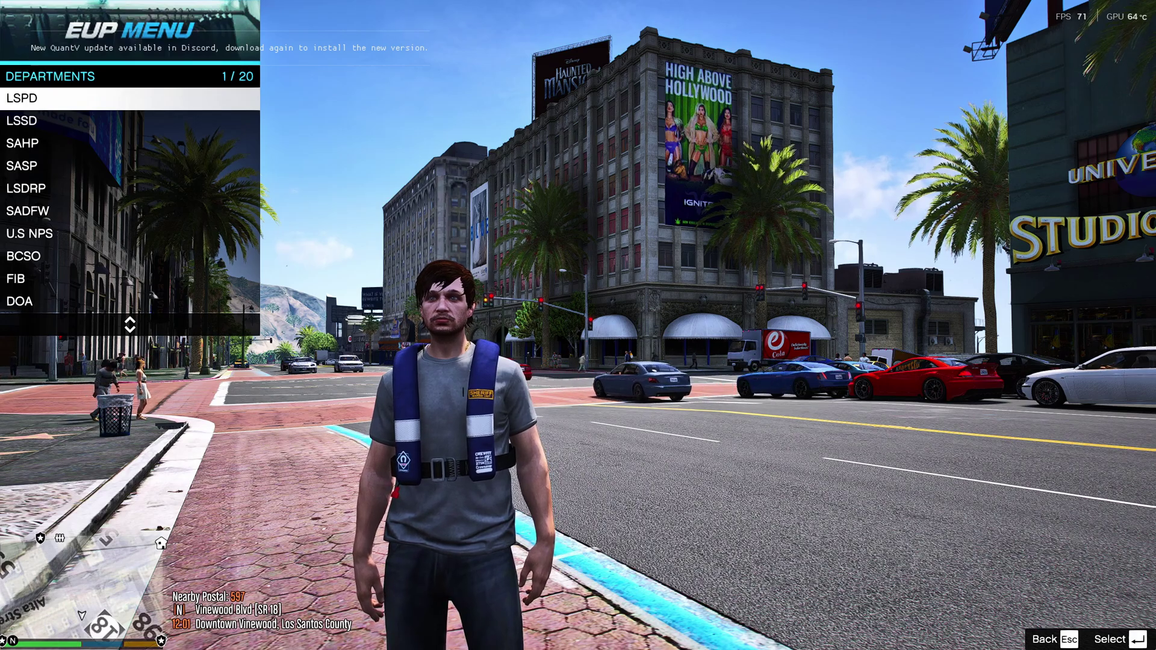
key("Down")
key("Up")
key("Up")
key("Down")
key("Down")
key("Down")
key("Down")
key("Down")
key("Down")
key("Down")
key("Down")
key("Down")
key("Up")
key("Up")
key("Up")
key("Up")
key("Up")
key("Up")
key("Up")
key("Up")
key("Return")
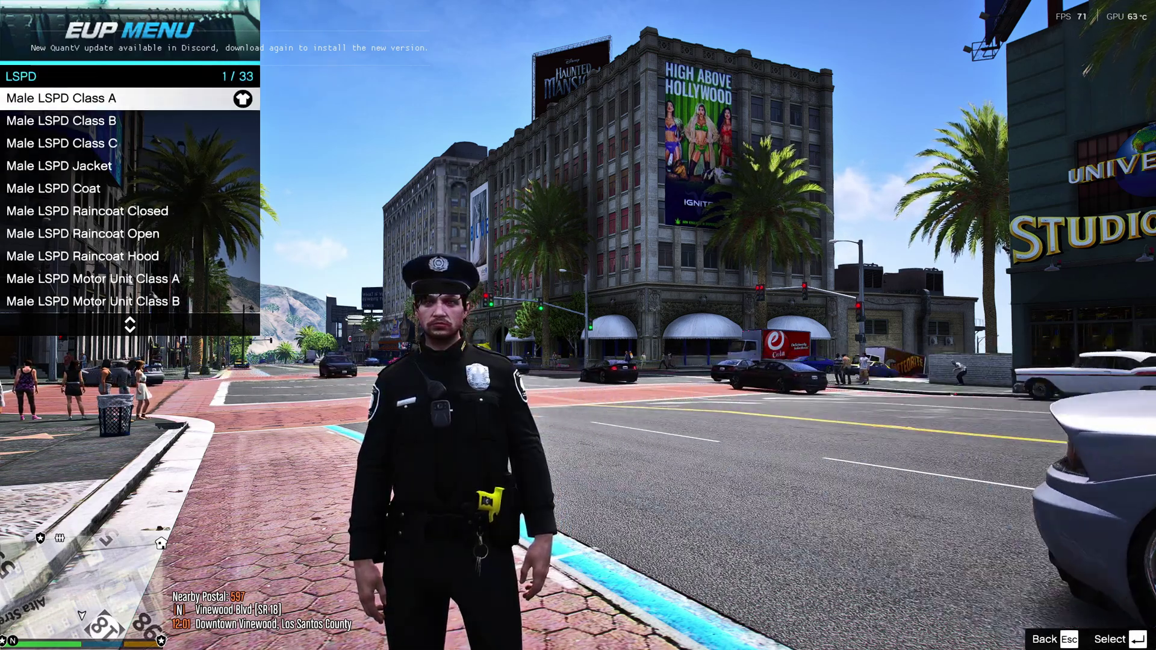
- Browse the LSPD uniforms, apply Male LSPD Task Force, and return to the departments list
key("w")
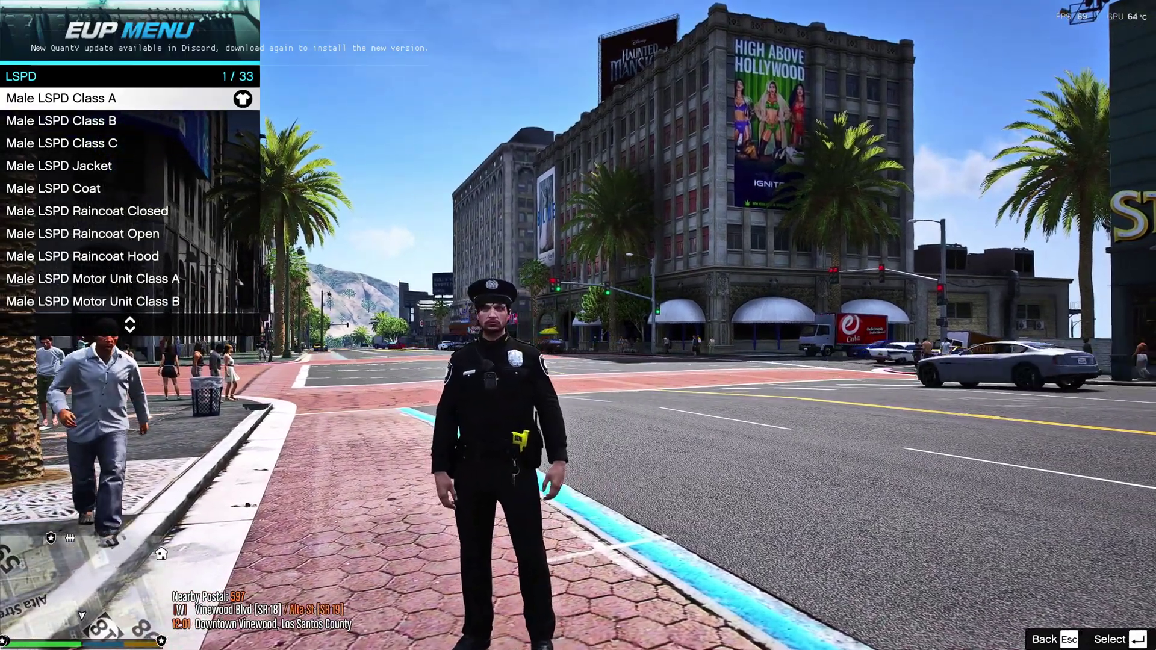
key("w")
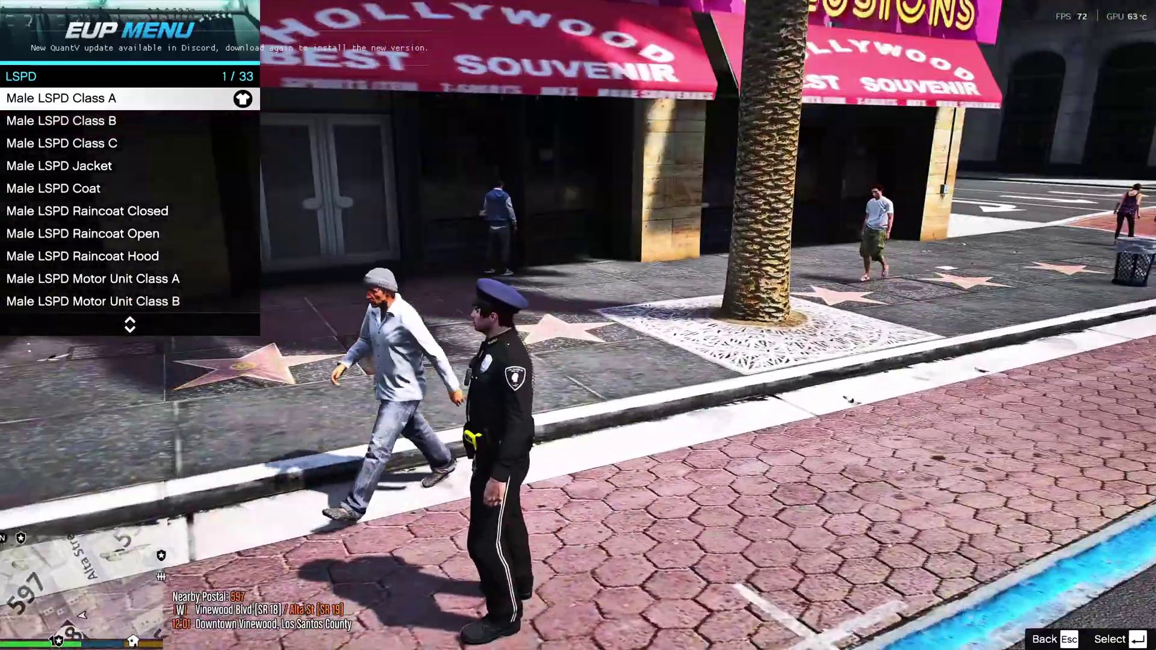
key("w")
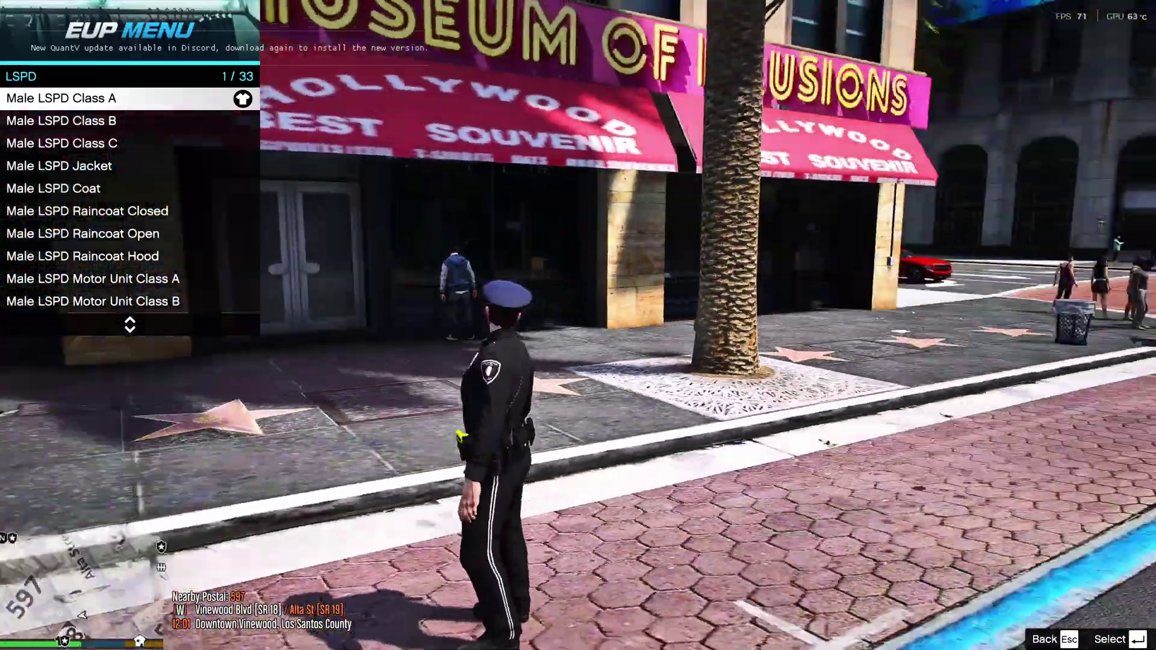
key("Up")
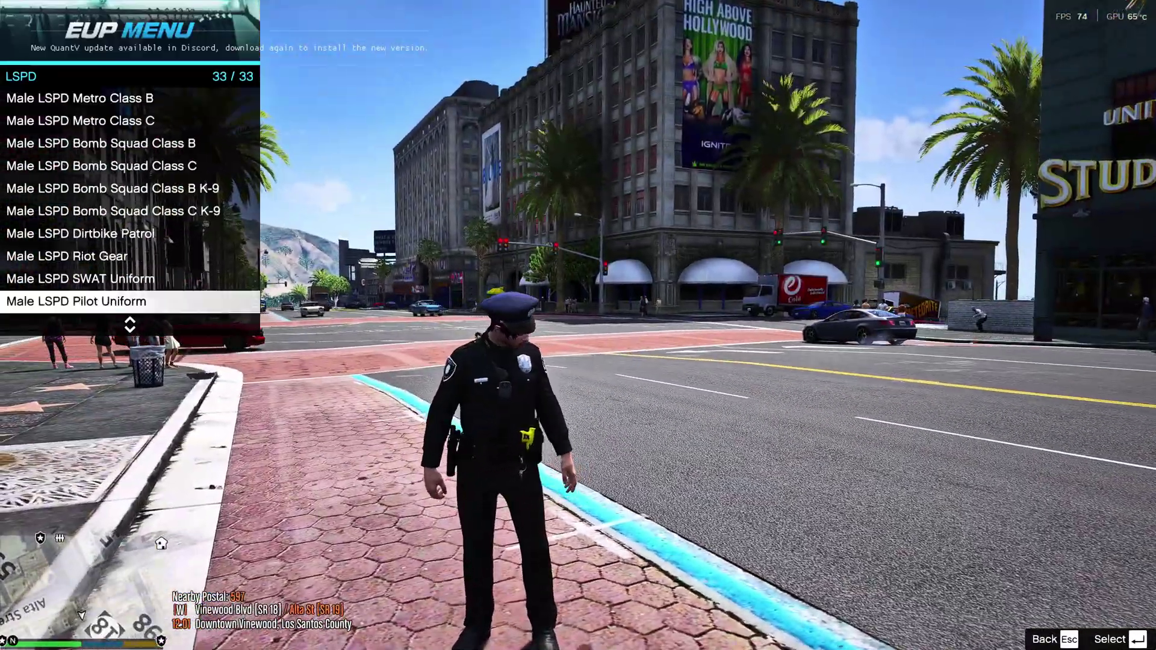
key("Up")
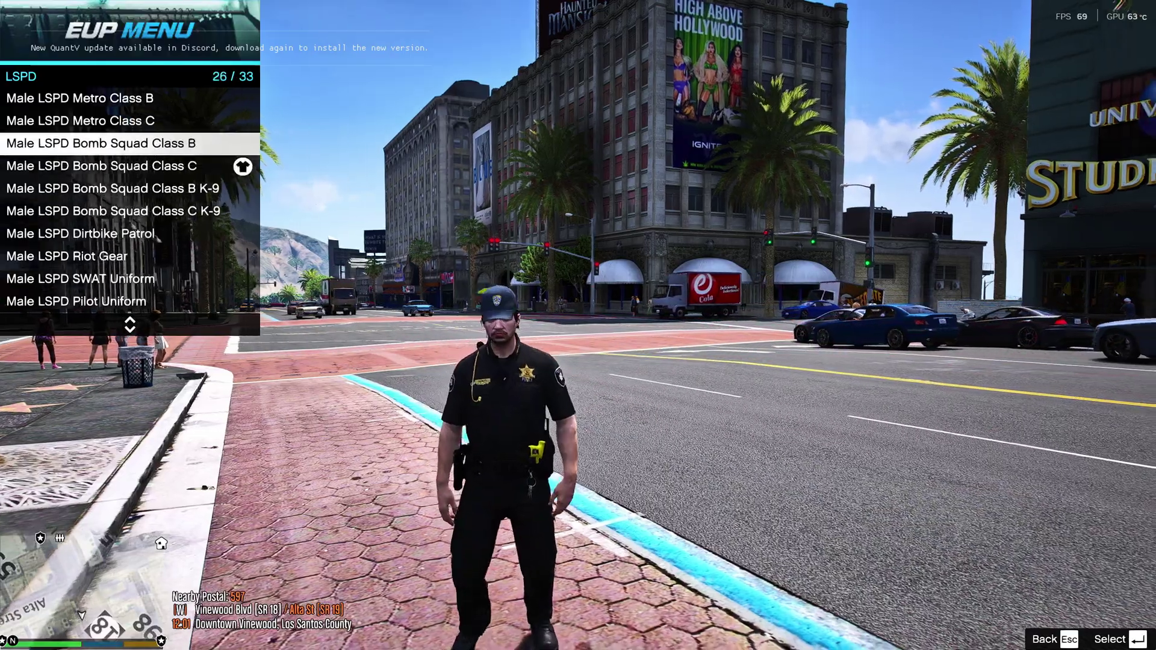
key("Up")
key("Up")
key("Up")
key("Up")
key("w")
key("Up")
key("Up")
key("Up")
key("Down")
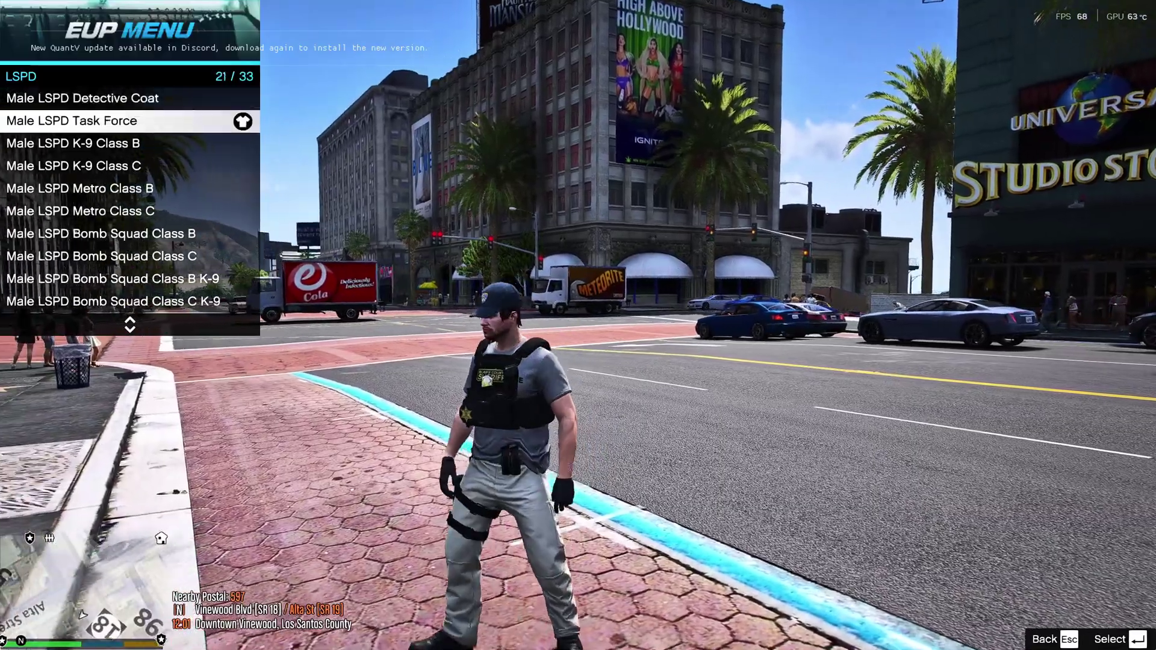
key("w")
key("Escape")
key("Down")
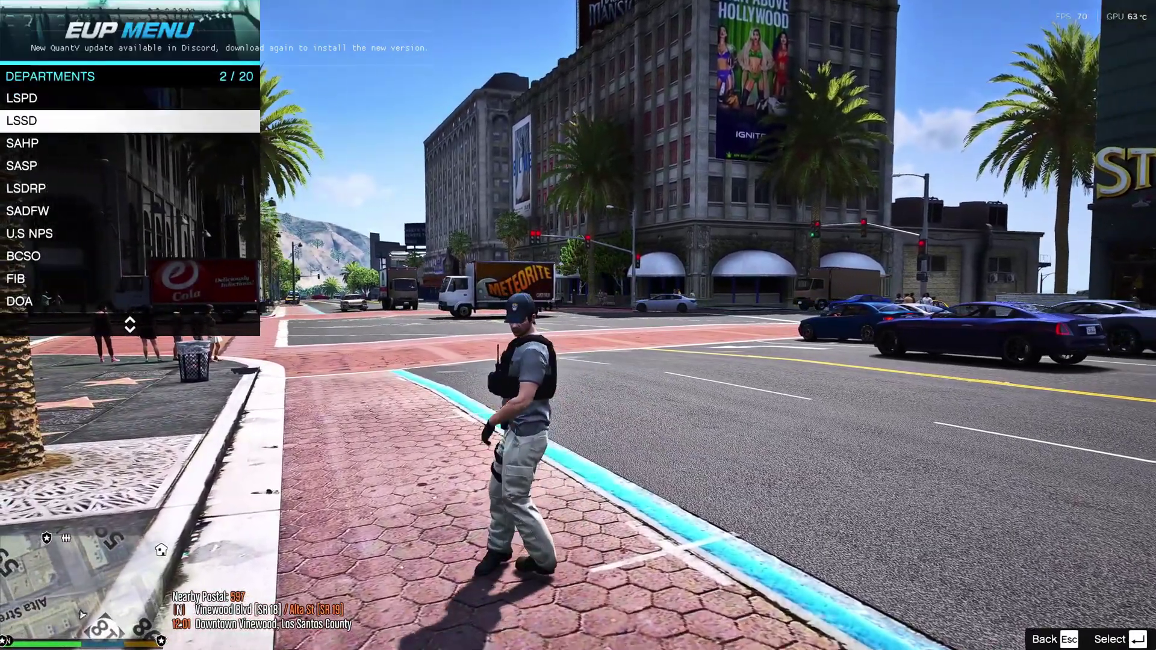
- Try on the LSSD Class B, Class C and Jacket uniforms, then browse SASP
key("Return")
key("Down")
key("Down")
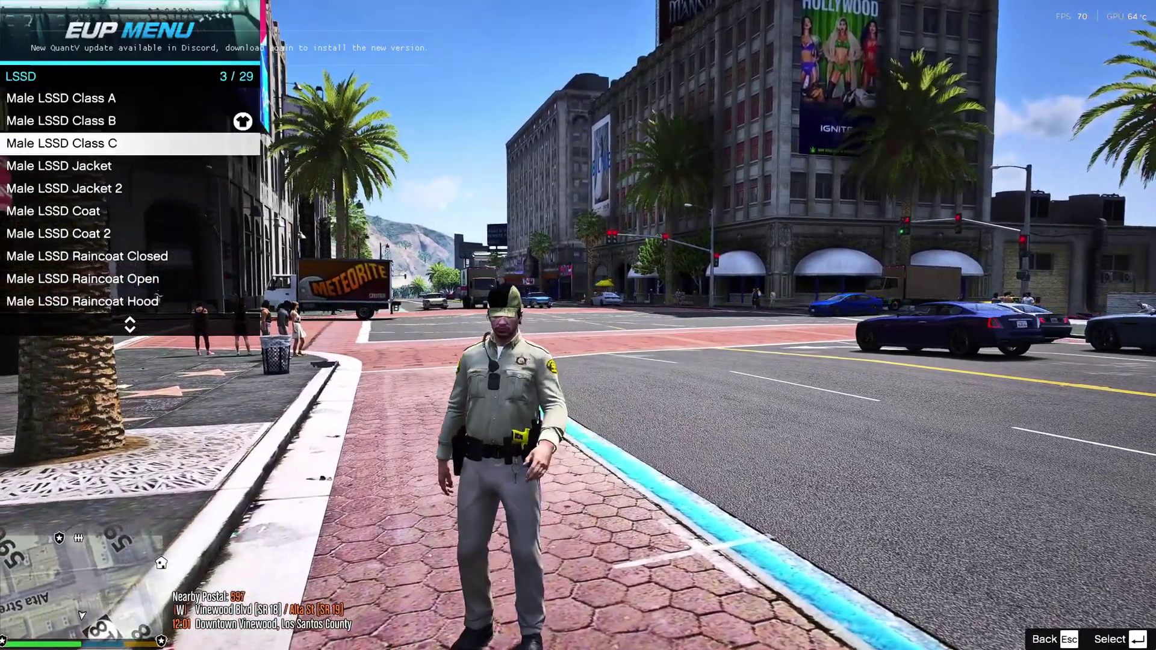
key("Down")
key("Escape")
key("Down")
key("Down")
key("Return")
key("Down")
key("Down")
key("Down")
key("Down")
key("Down")
key("Down")
key("Escape")
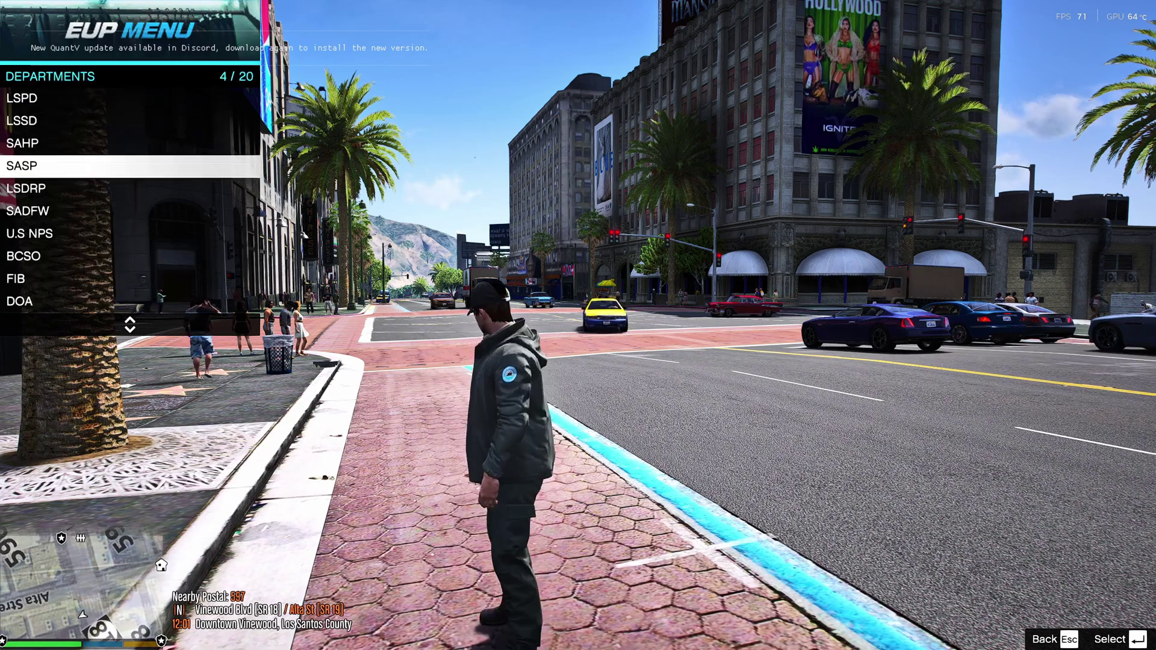
- Try the LSDRP ranger uniforms down to Ranger Coat, then return to departments
key("Down")
key("Return")
key("Down")
key("Down")
key("Down")
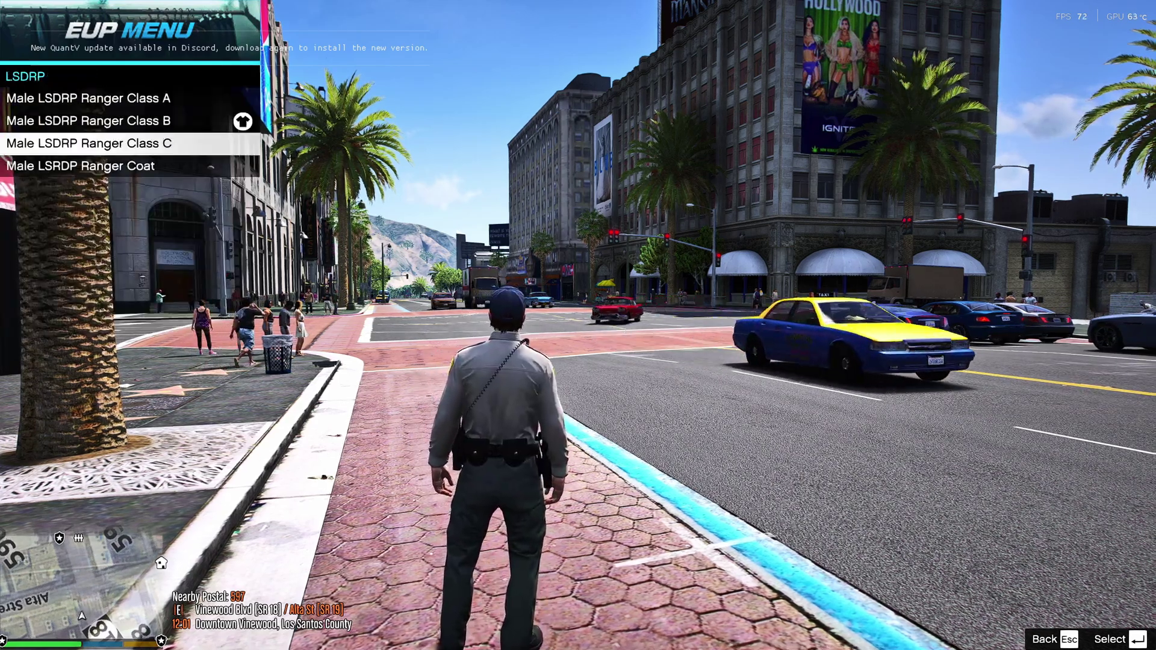
key("Down")
key("Down")
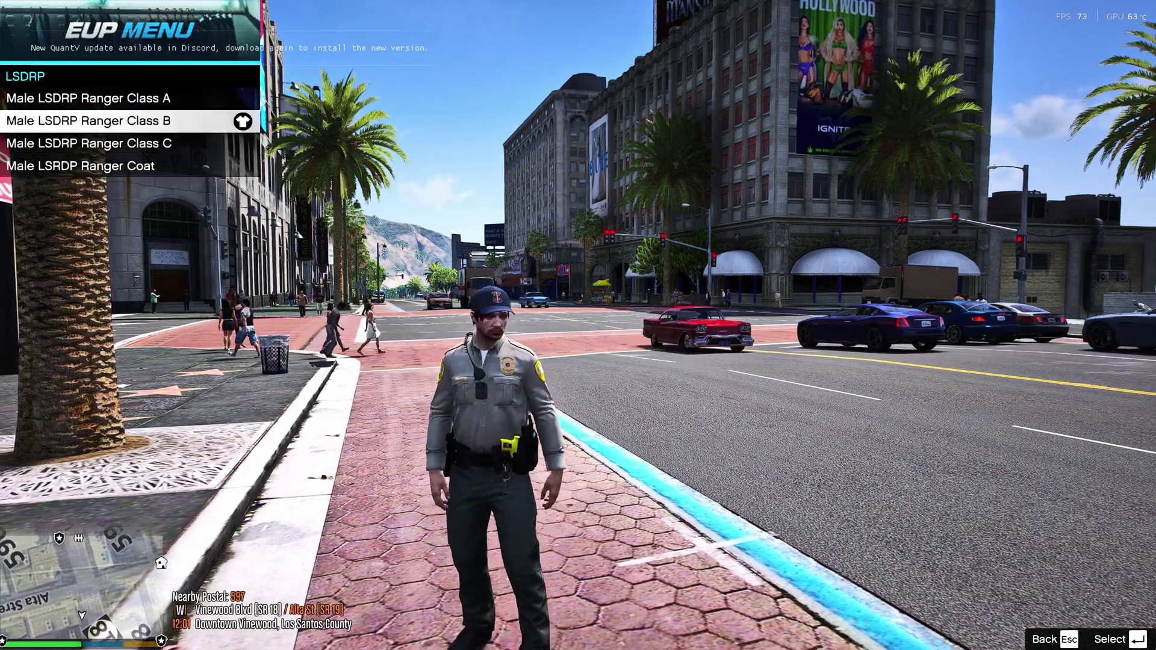
key("Escape")
- Try the BCSO uniforms, then dress as Male FIB Field Agent and walk around to view it
key("Down")
key("Return")
key("Down")
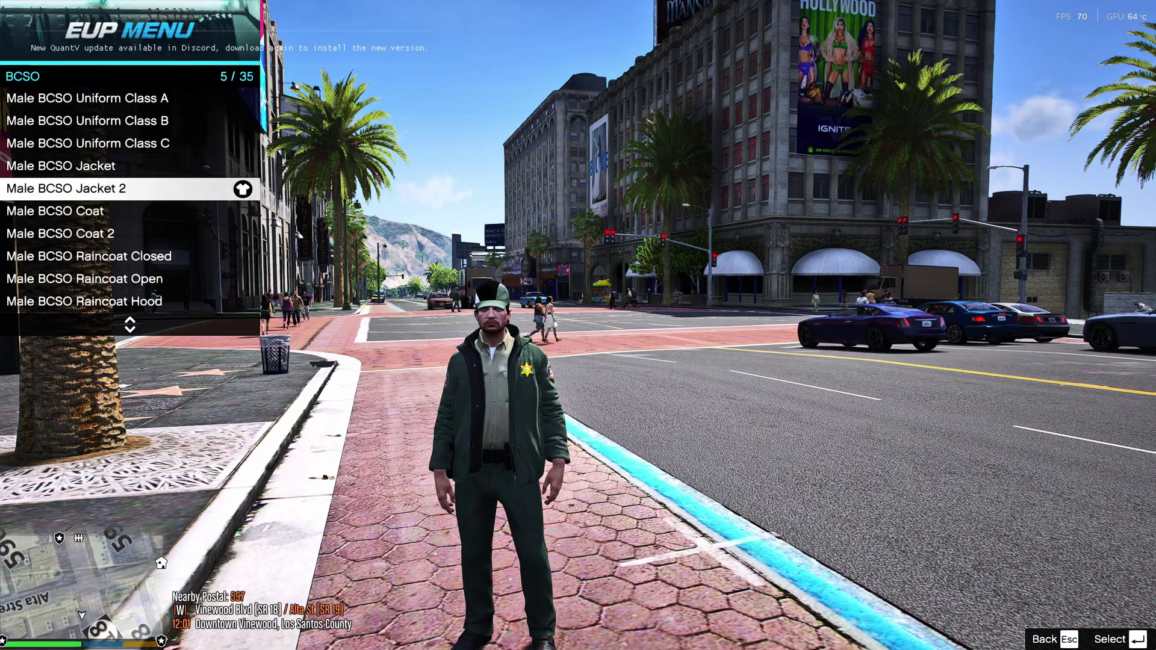
key("Return")
key("Down")
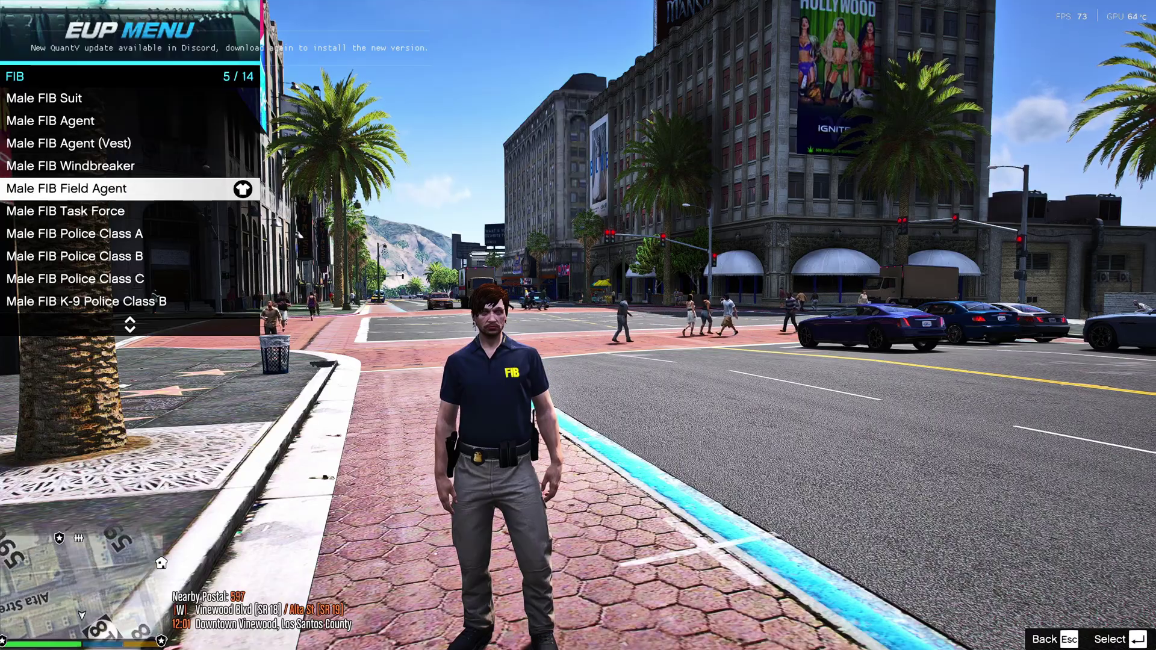
key("w")
key("s")
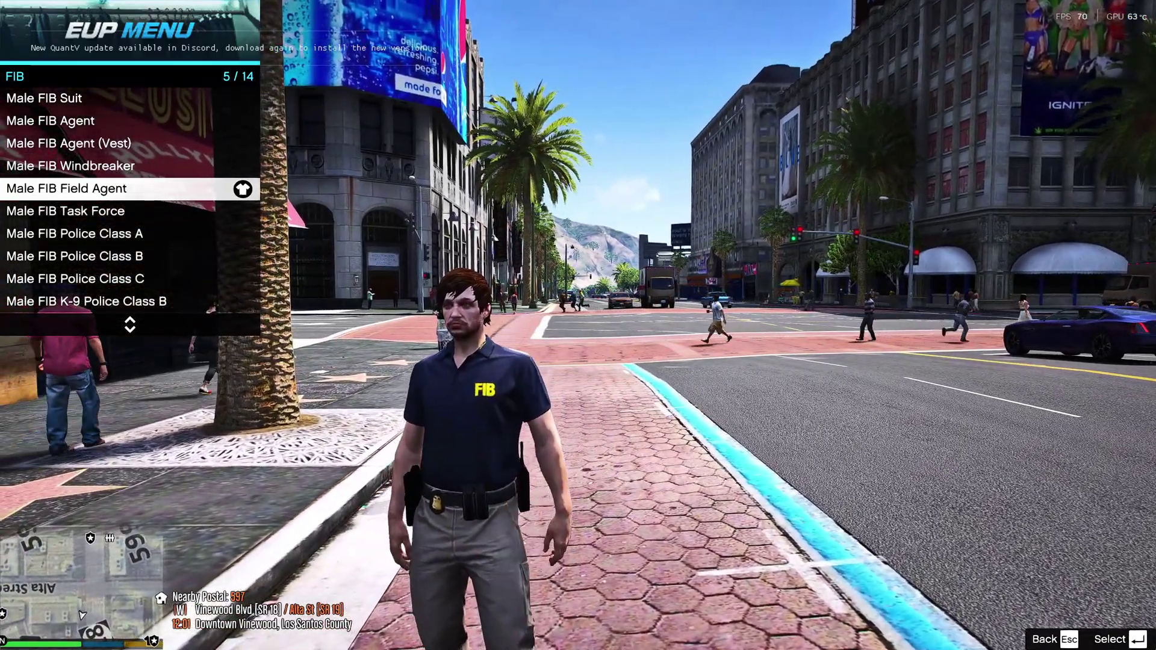
key("Escape")
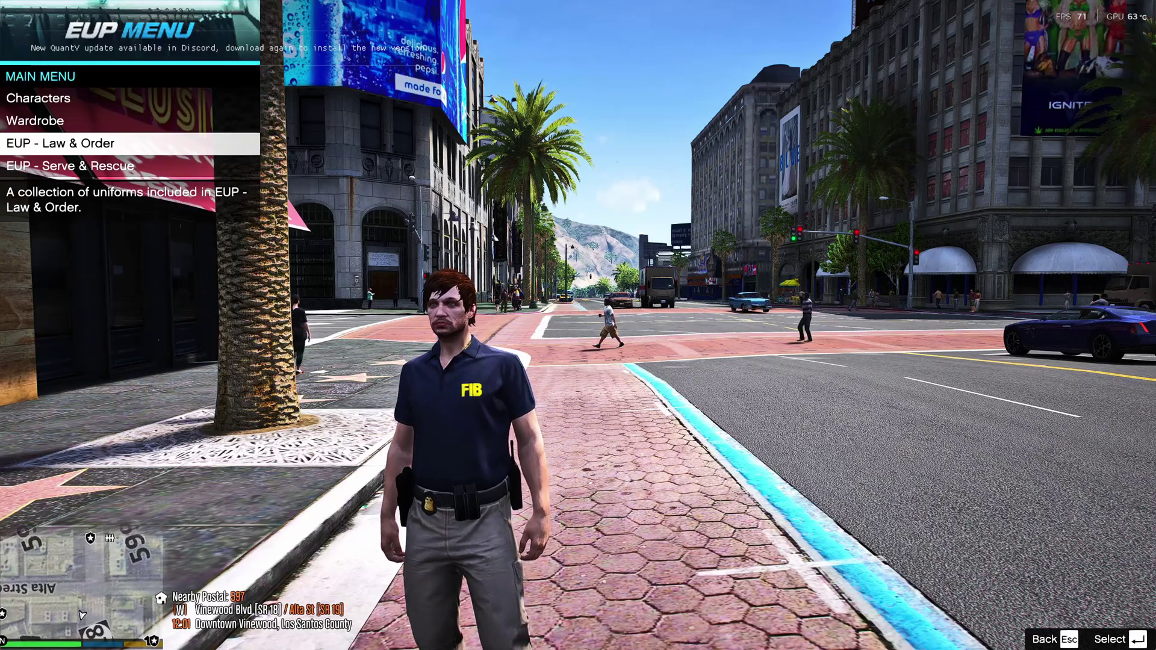
- Put on the saved lspd outfit from the Wardrobe
key("Up")
key("Return")
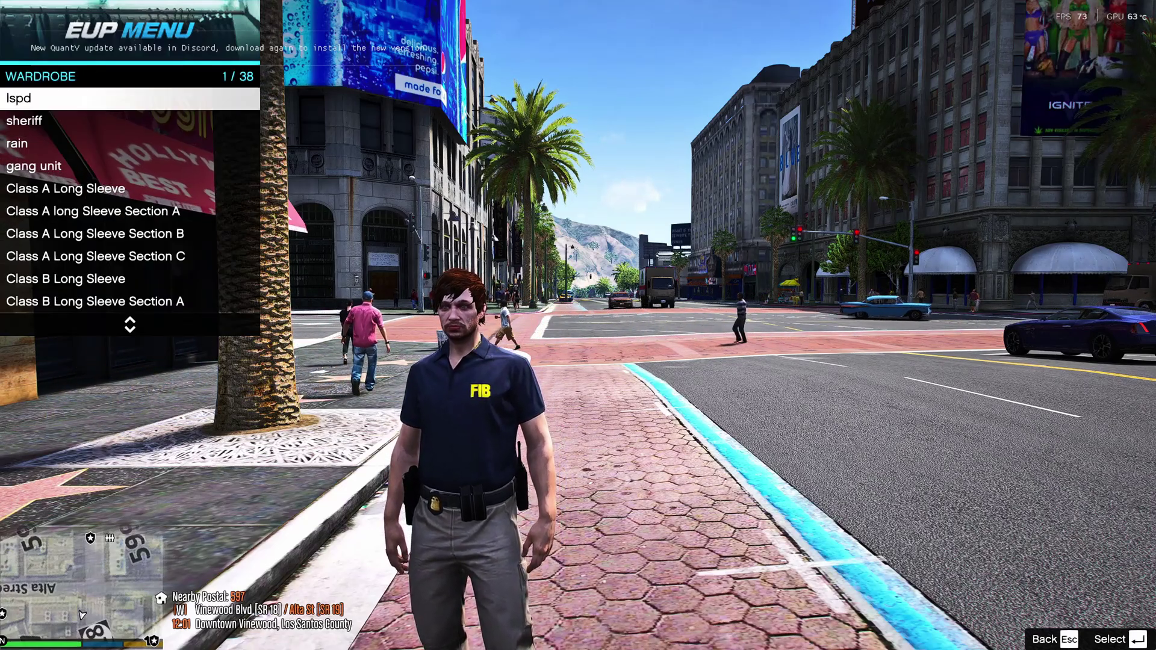
key("Return")
key("Escape")
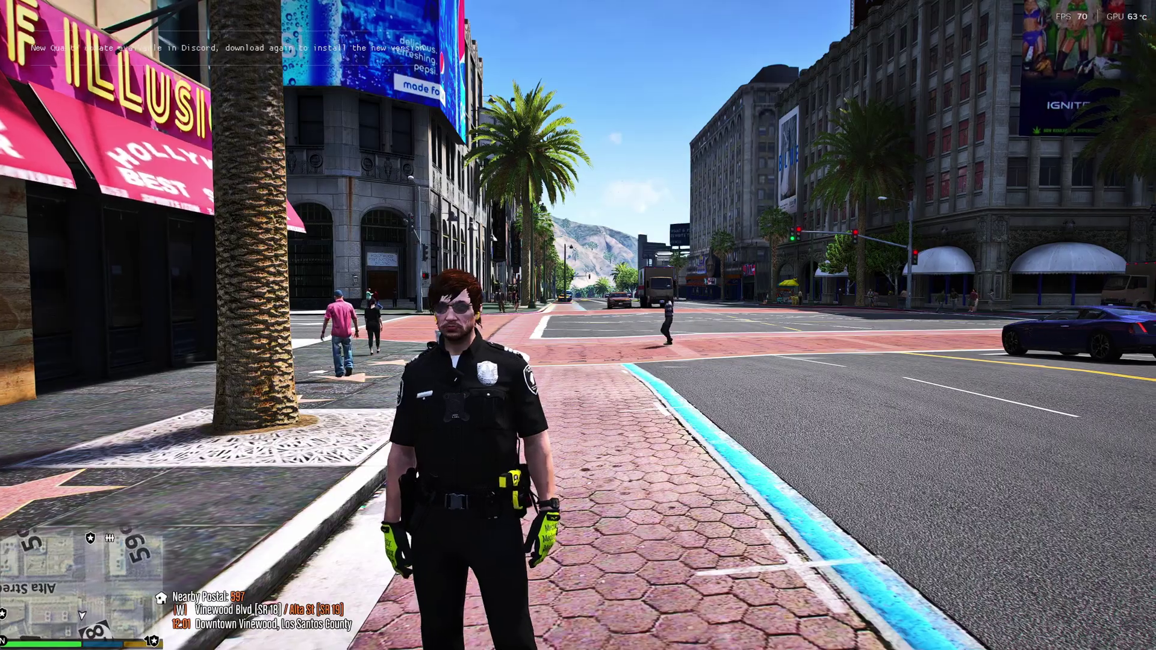
- Apply the Male LSPD Class A uniform from EUP - Law & Order > LSPD
key("F5")
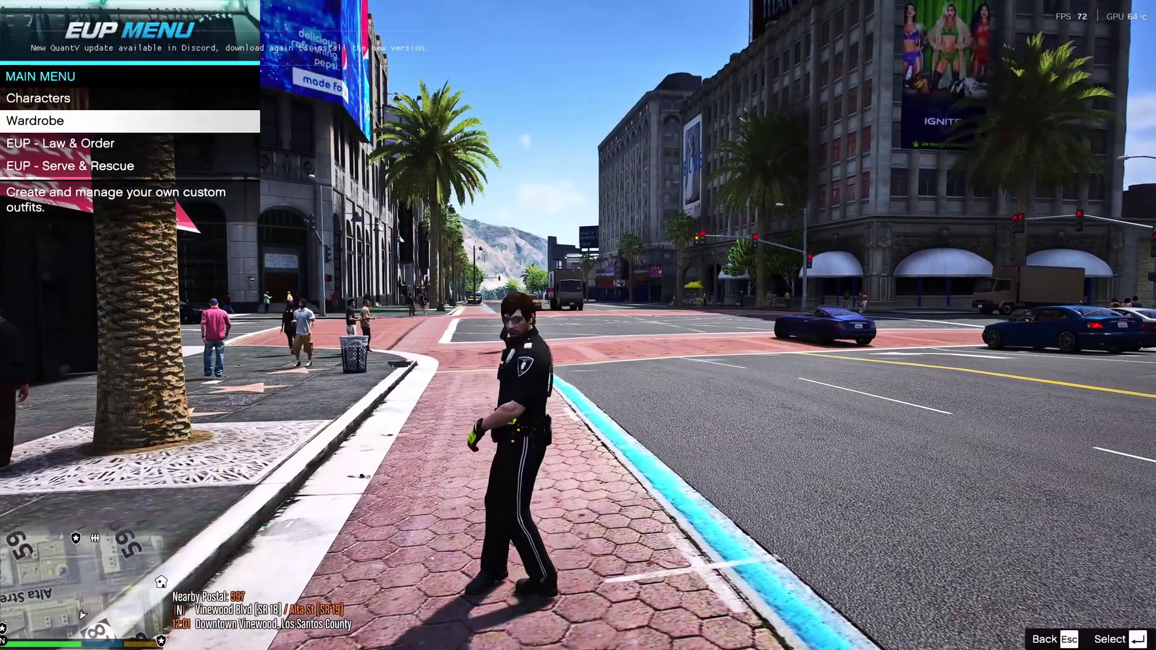
key("Down")
key("Return")
key("Return")
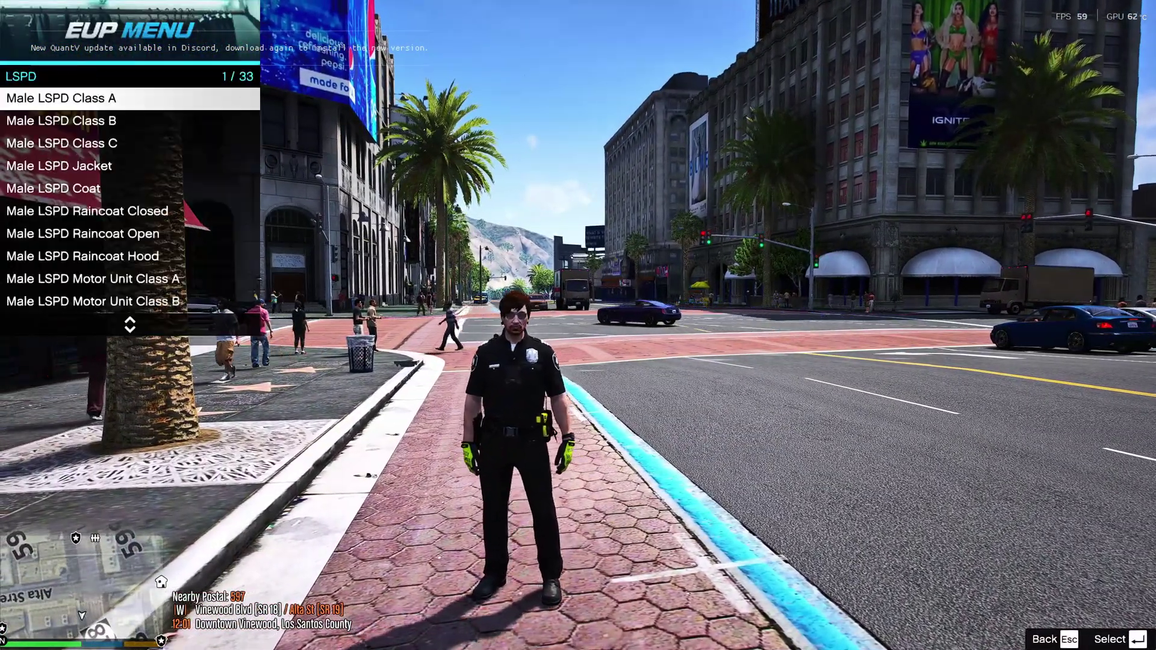
key("Return")
key("Escape")
key("Escape")
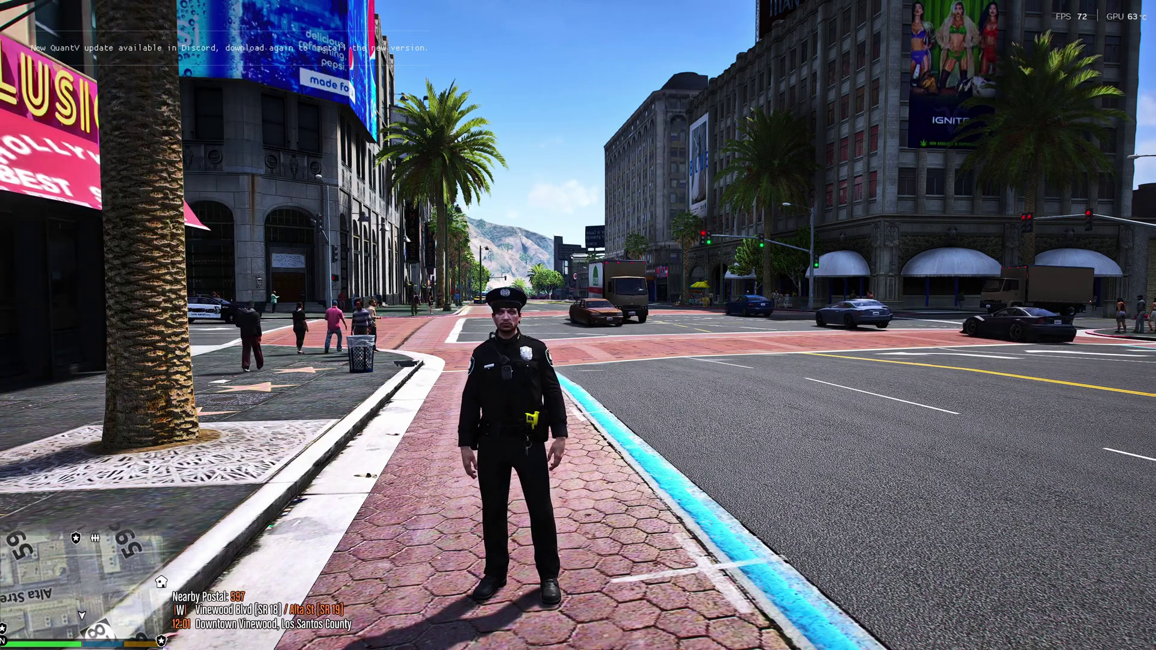
- Reopen the Wardrobe and choose Create Outfit at the end of the list
key("F5")
key("Up")
key("Return")
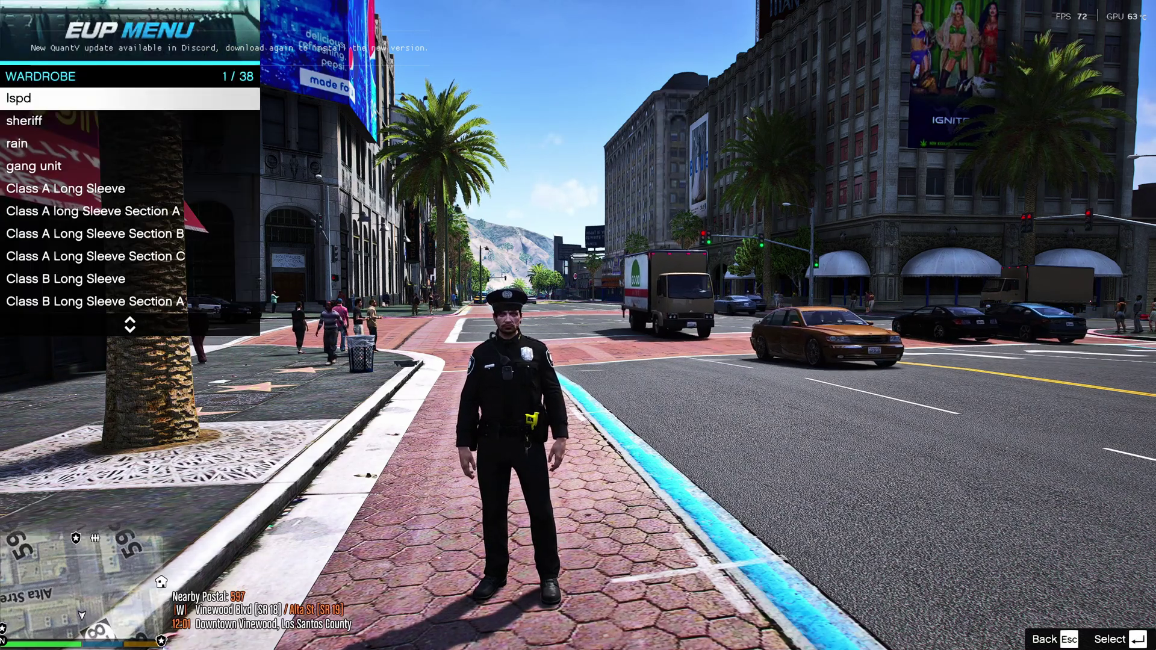
key("Up")
key("Up")
key("Up")
key("Down")
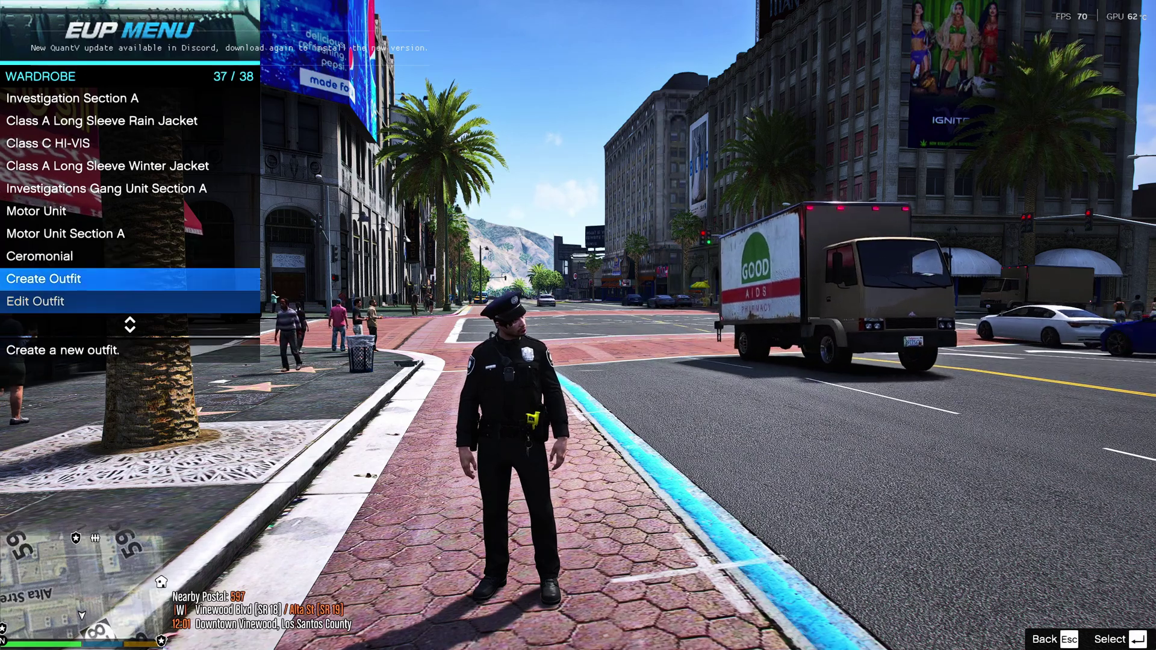
key("Return")
key("Return")
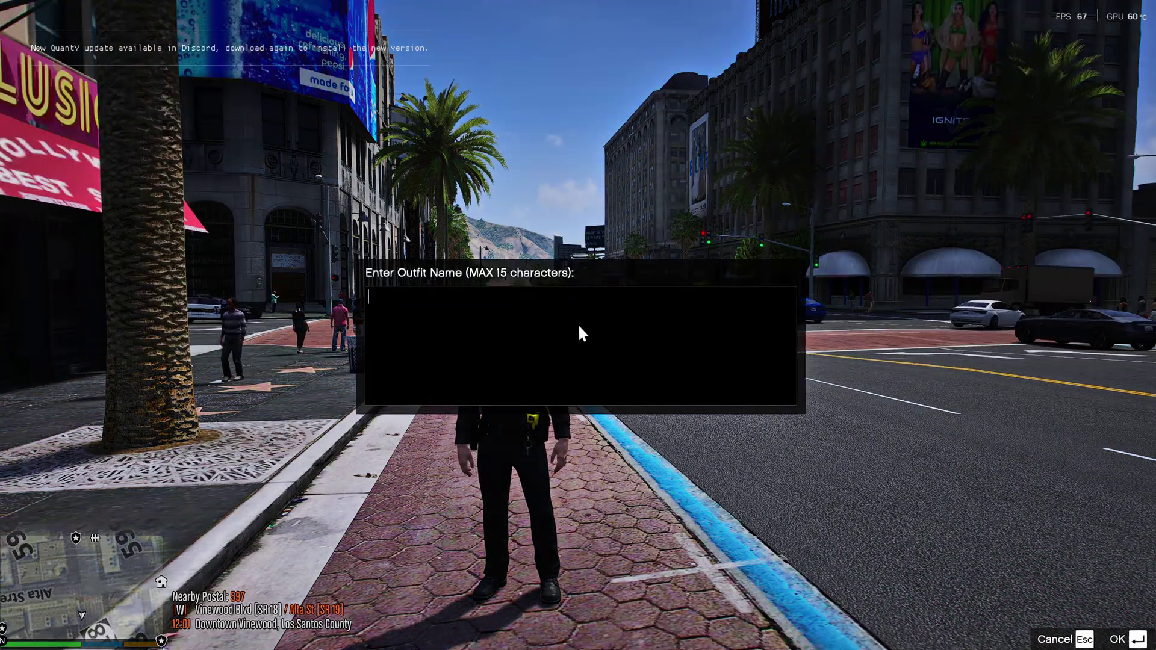
- Name the new outfit 'lspd' and review its component settings in the Outfit Creator
type("lspd")
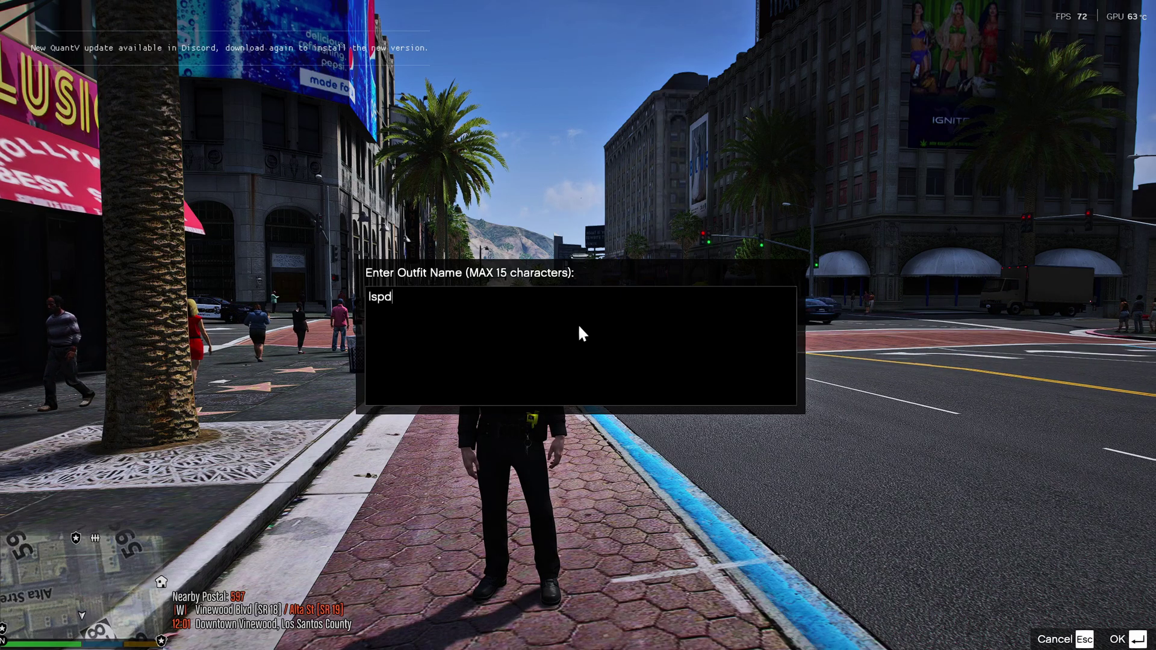
key("Return")
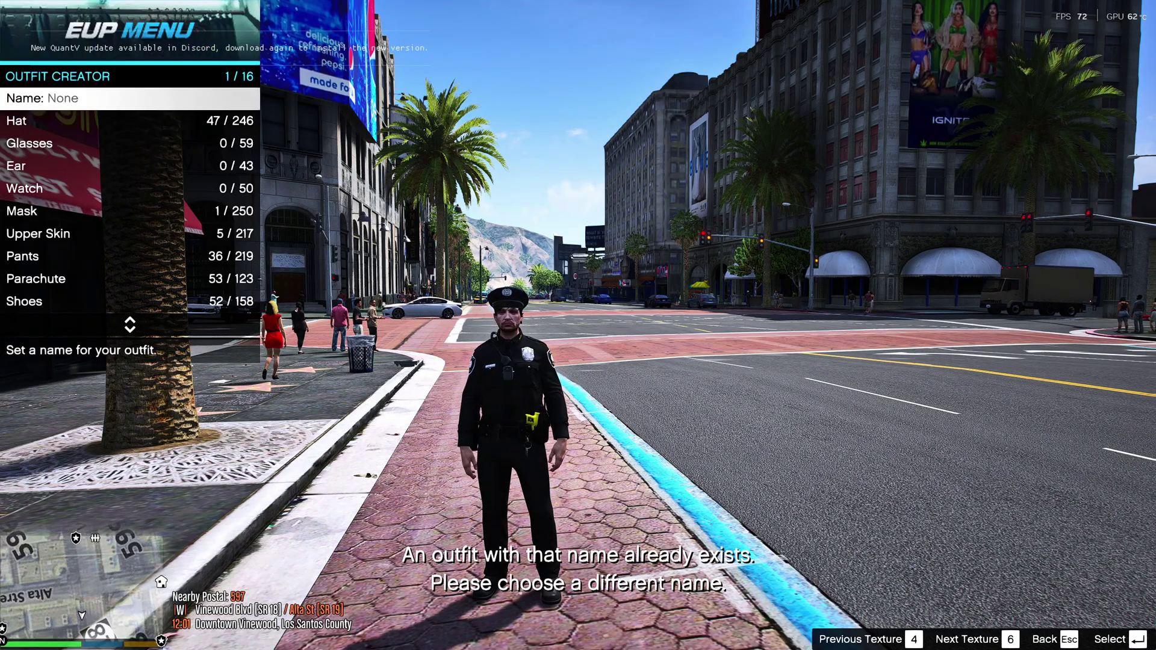
key("Up")
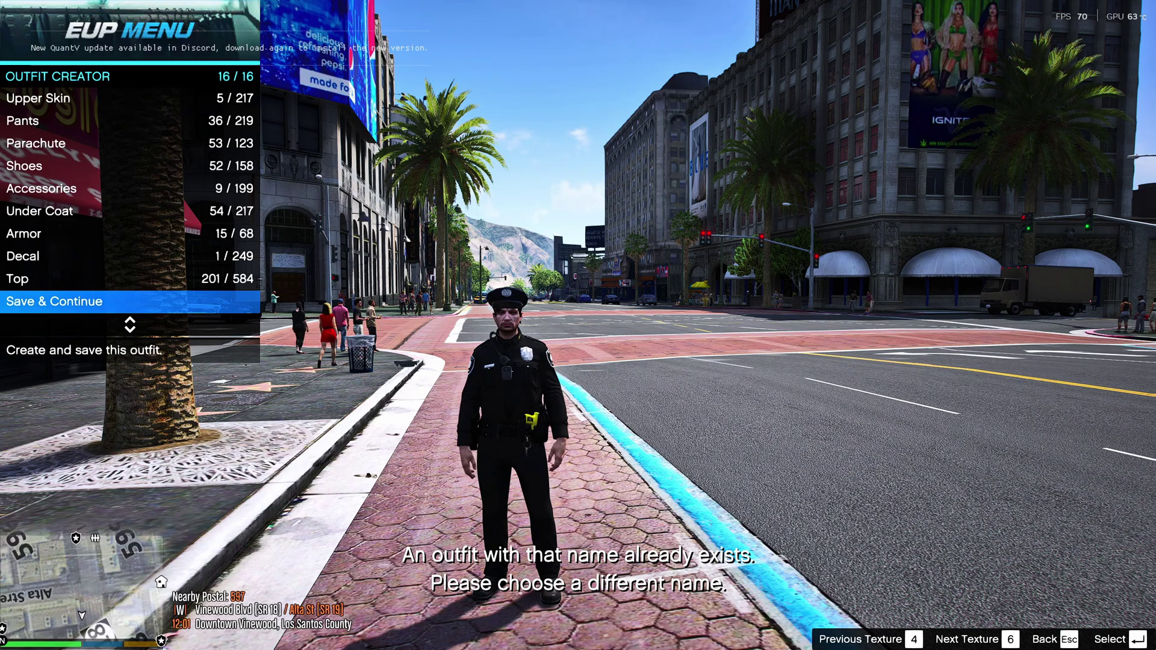
key("Up")
key("Down")
key("Up")
key("Up")
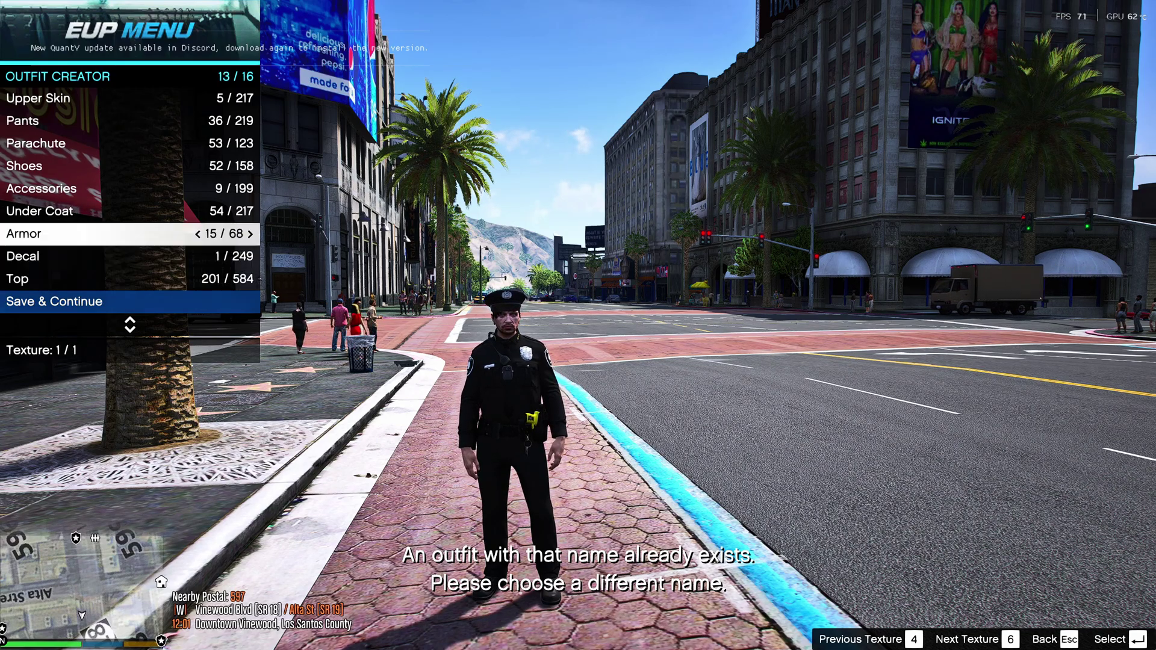
key("Up")
key("Up")
key("Up")
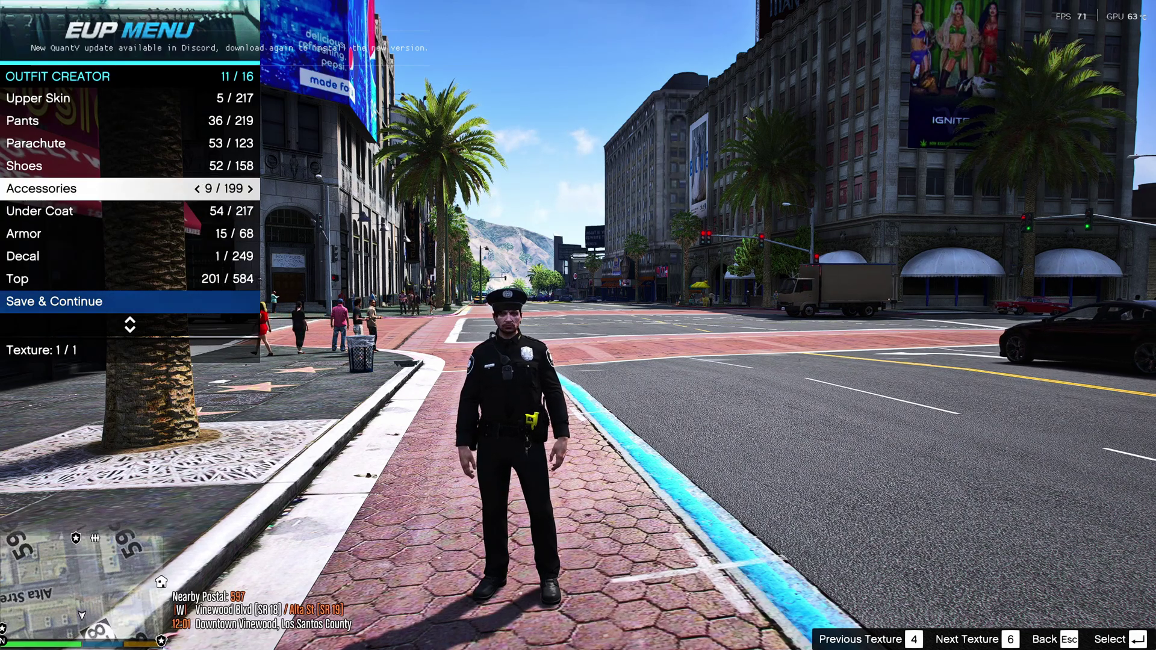
- Preview alternate shoes but keep the originals, choose Save & Continue, and walk the officer down the street
key("Up")
key("Right")
key("Left")
key("Right")
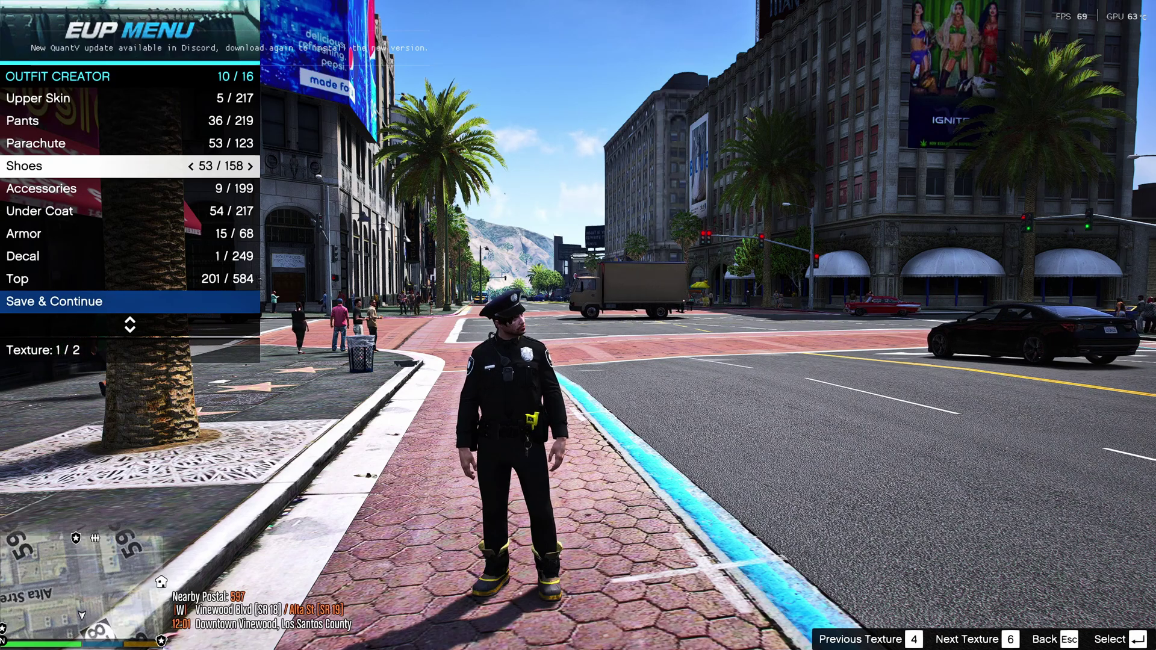
key("Left")
key("Up")
key("Up")
key("Up")
key("Up")
key("Up")
key("Up")
key("Up")
key("Up")
key("Up")
key("Up")
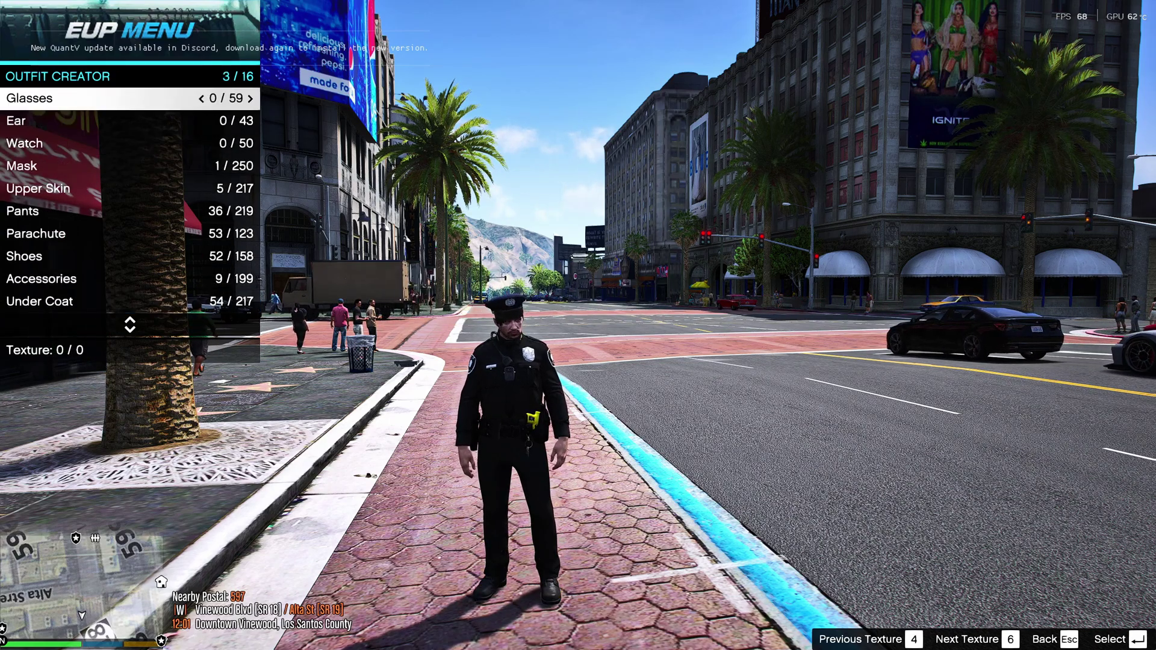
key("Up")
key("Down")
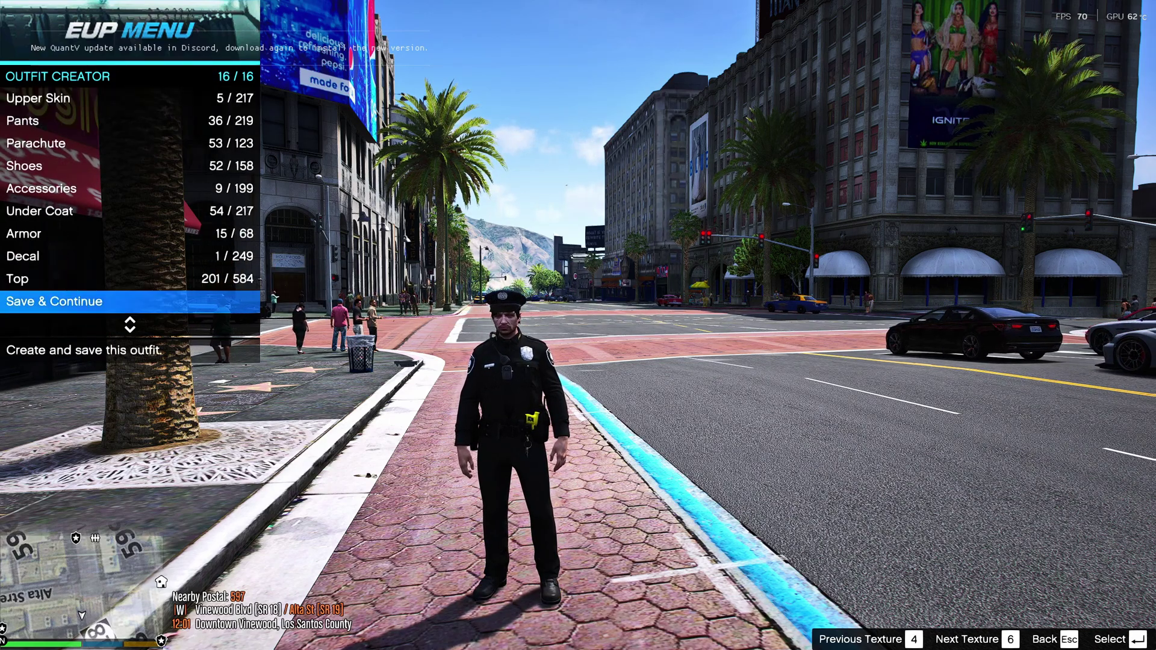
key("Return")
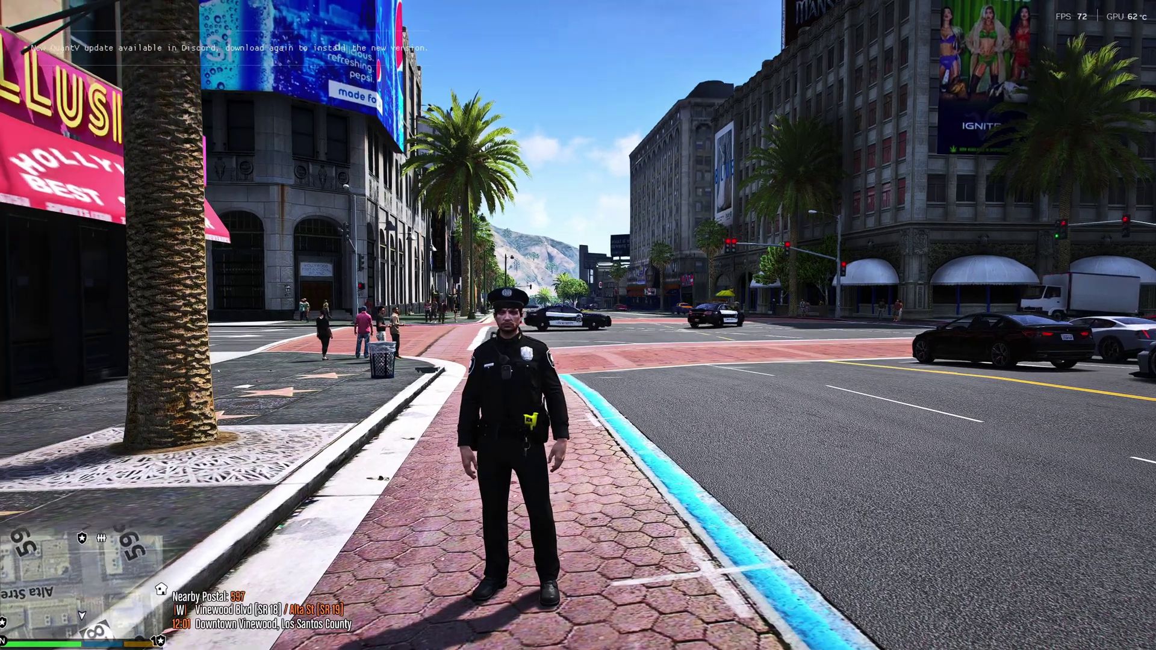
key("w")
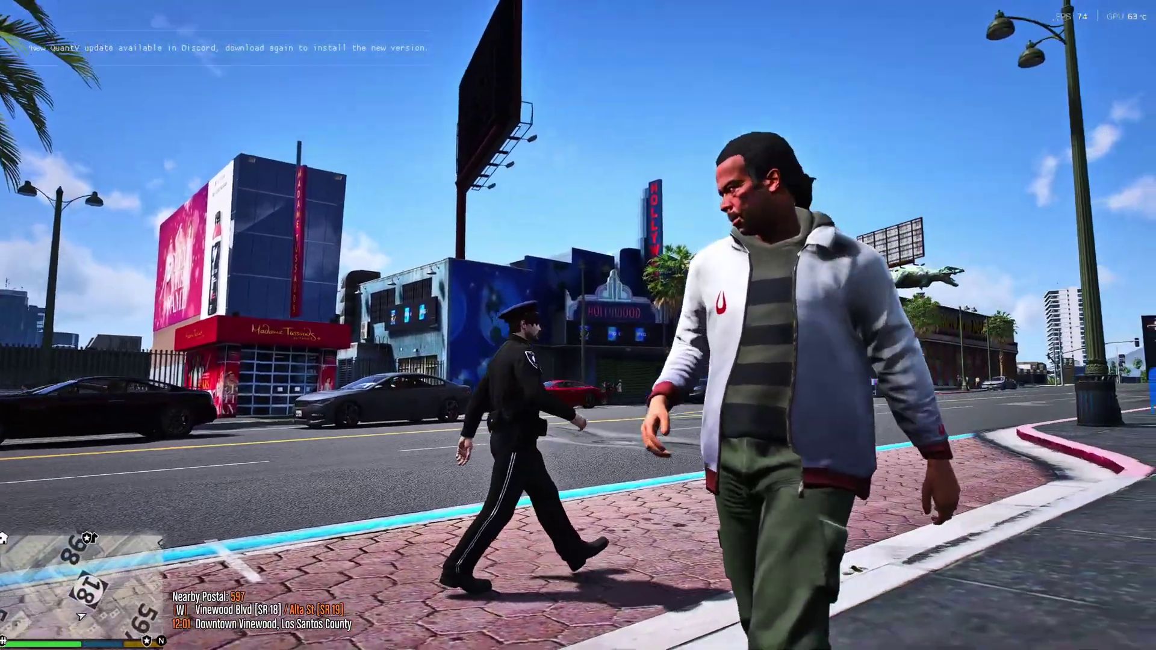